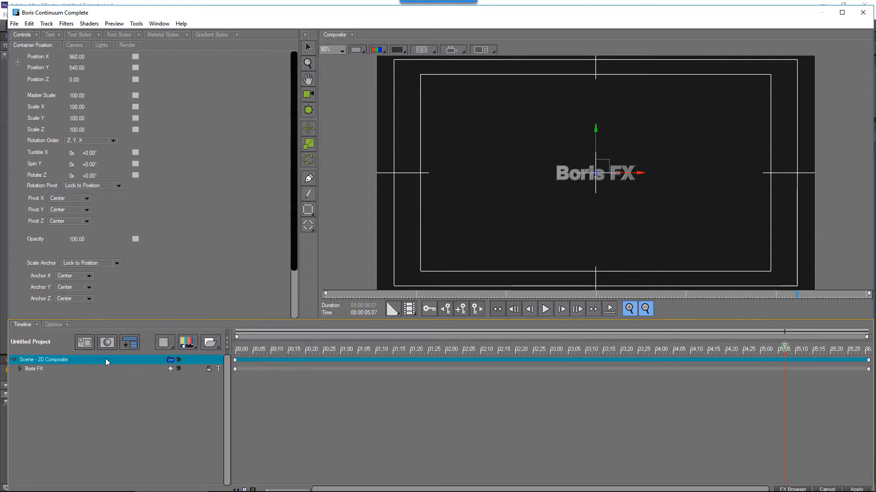
# - Replace the existing scene with a new container holding a Flat Text layer
pyautogui.press('Delete')
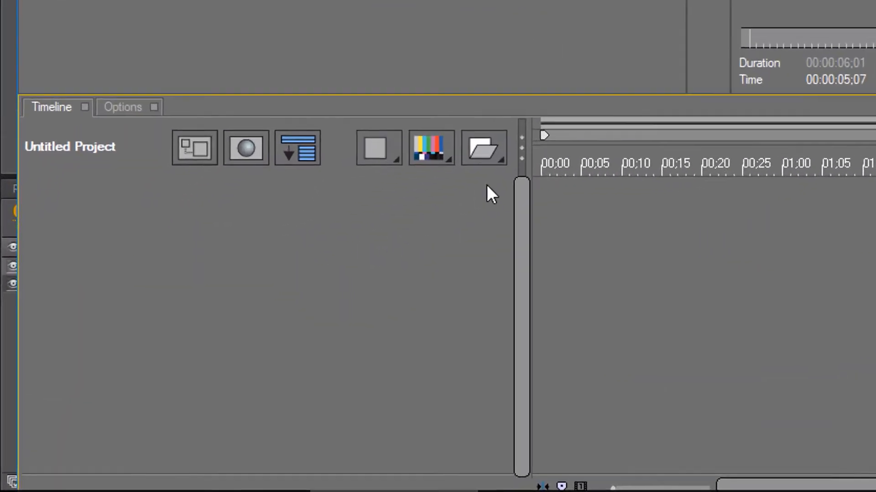
pyautogui.click(502, 135)
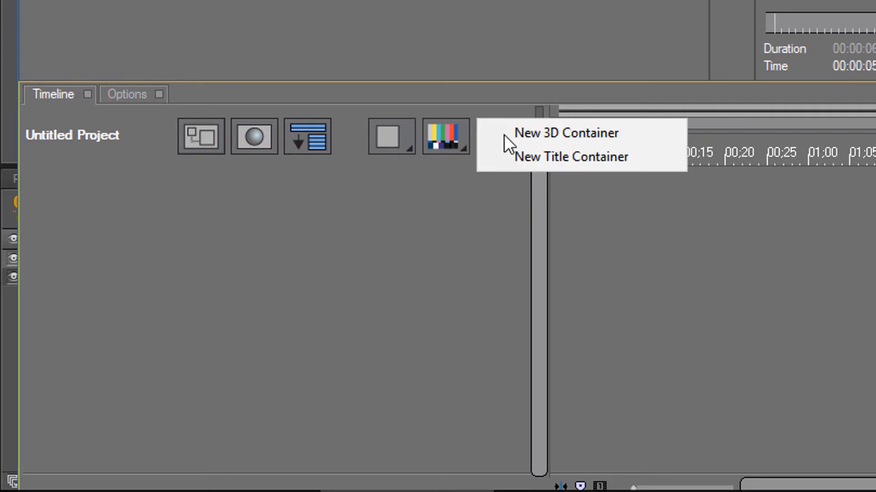
pyautogui.click(646, 129)
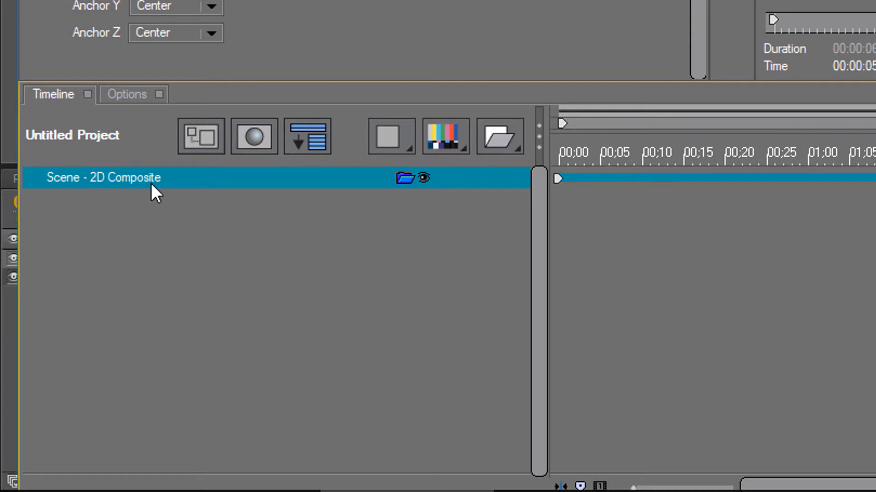
pyautogui.click(448, 135)
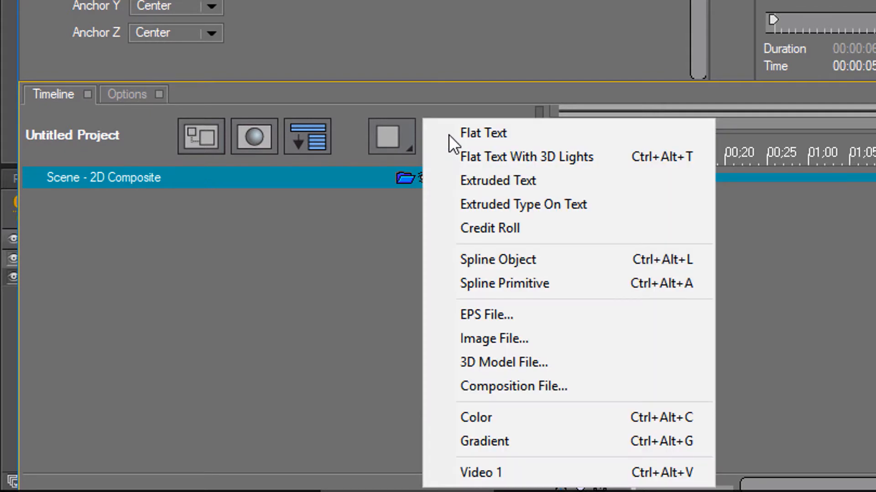
pyautogui.click(520, 132)
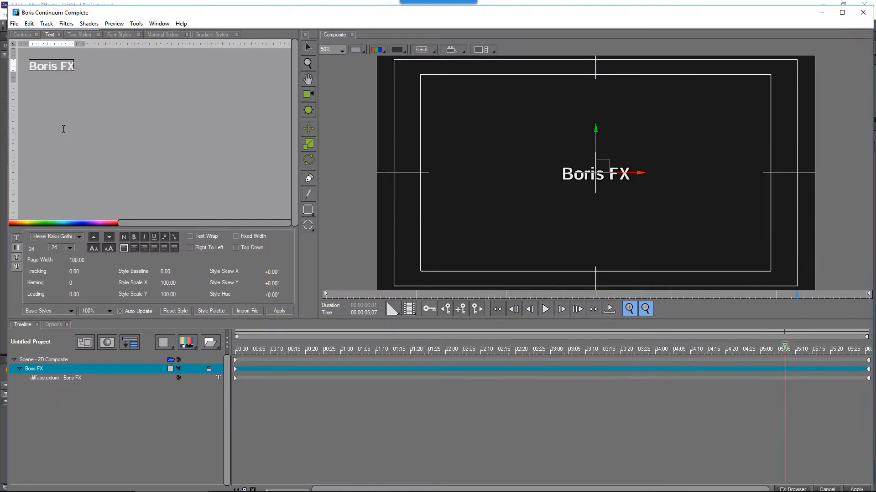
# - Replace the text 'Boris FX' with the Japanese line 有明海に集まって来る野鳥たち copied from the Notepad file
pyautogui.click(49, 67)
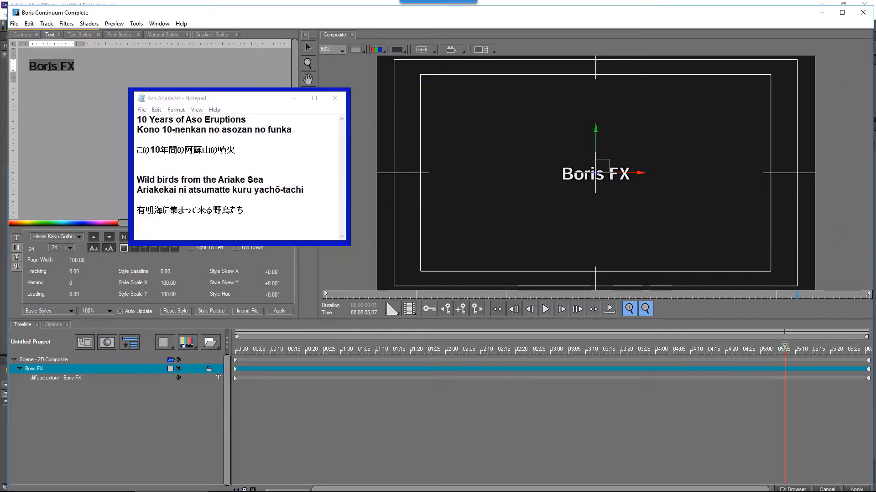
pyautogui.moveTo(136, 211); pyautogui.dragTo(244, 212)
pyautogui.hotkey('ctrl', 'c')
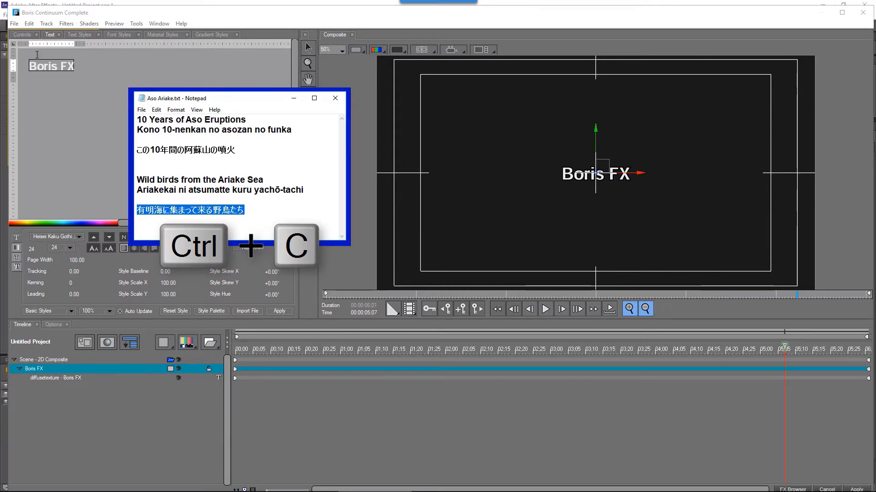
pyautogui.doubleClick(61, 65)
pyautogui.tripleClick(60, 65)
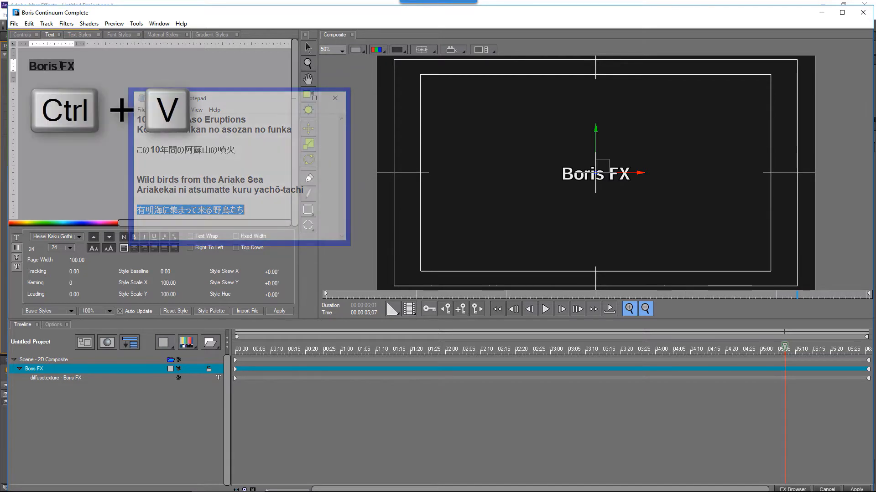
pyautogui.hotkey('ctrl', 'v')
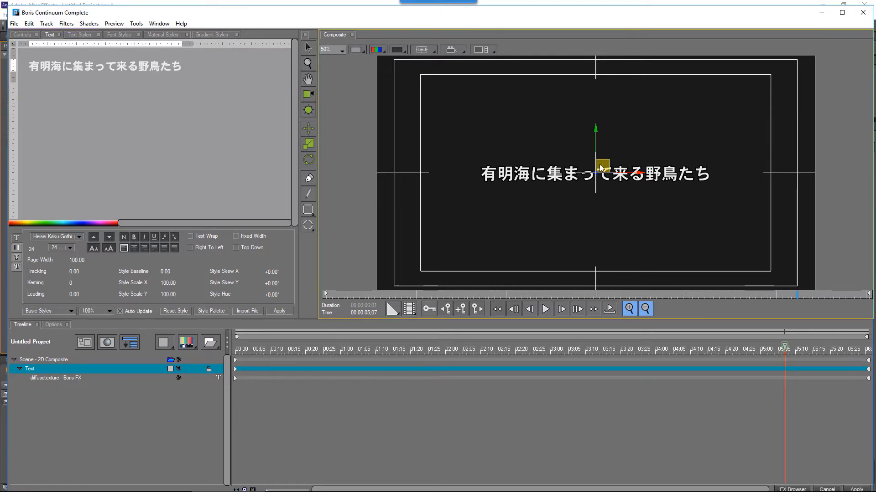
# - Move the title down to the lower part of the frame, at Position X 691.99 and Position Y 935
pyautogui.moveTo(601, 168); pyautogui.dragTo(539, 256)
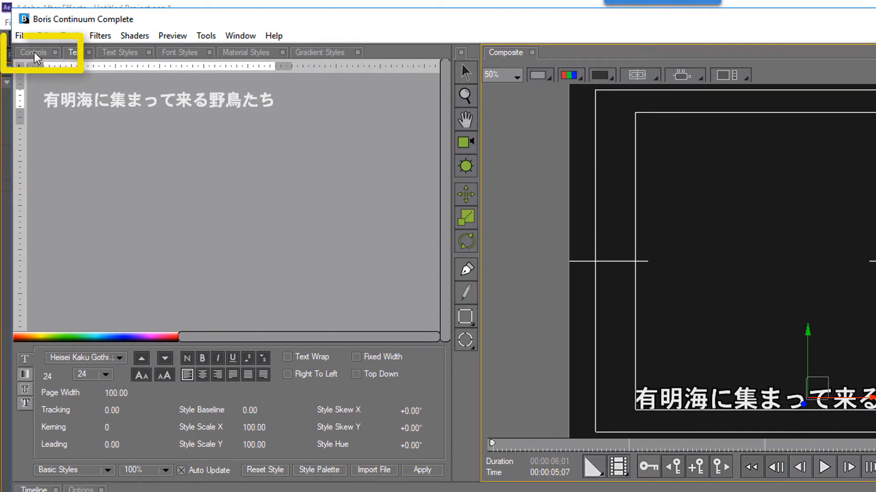
pyautogui.click(33, 52)
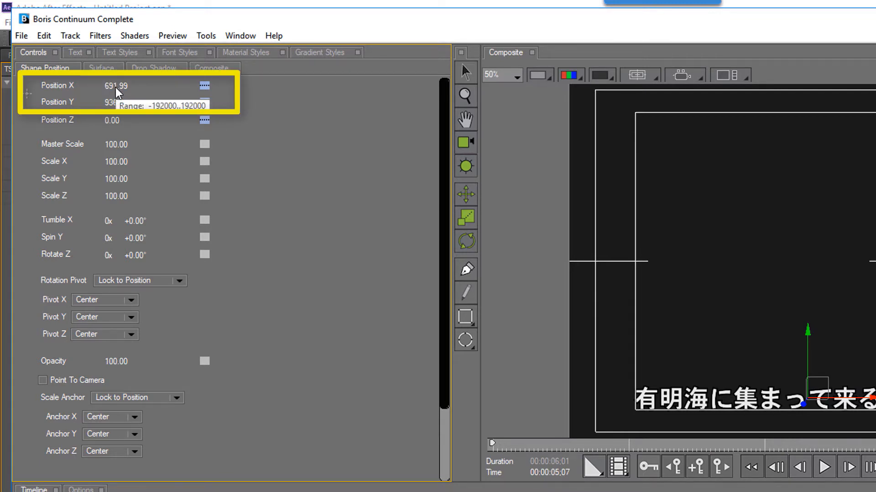
pyautogui.scroll(-1, 116, 86)
pyautogui.scroll(-1, 115, 86)
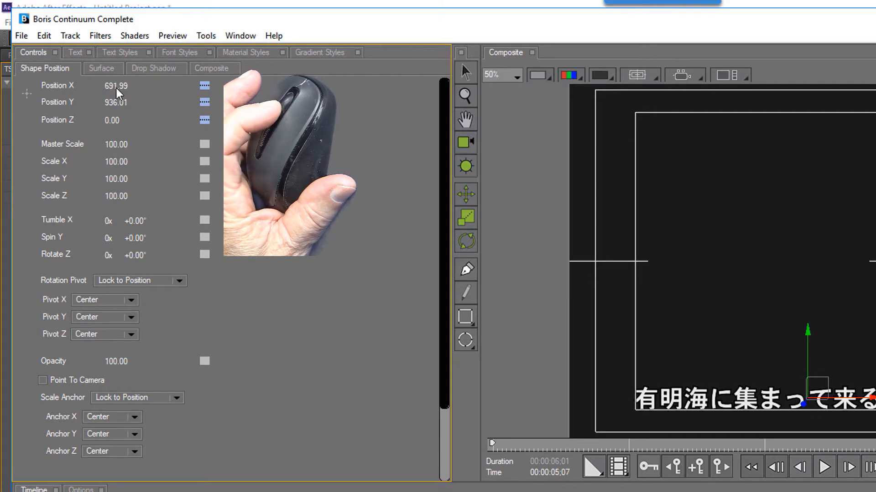
pyautogui.scroll(2, 116, 88)
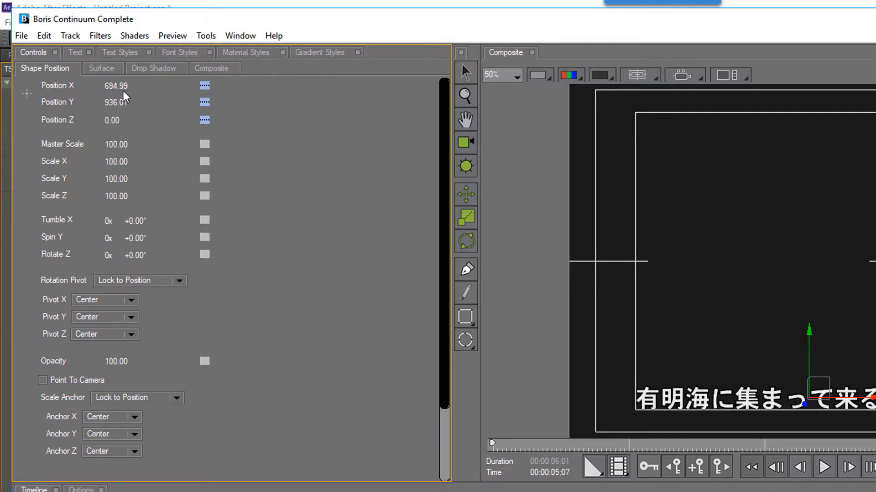
pyautogui.scroll(-1, 122, 94)
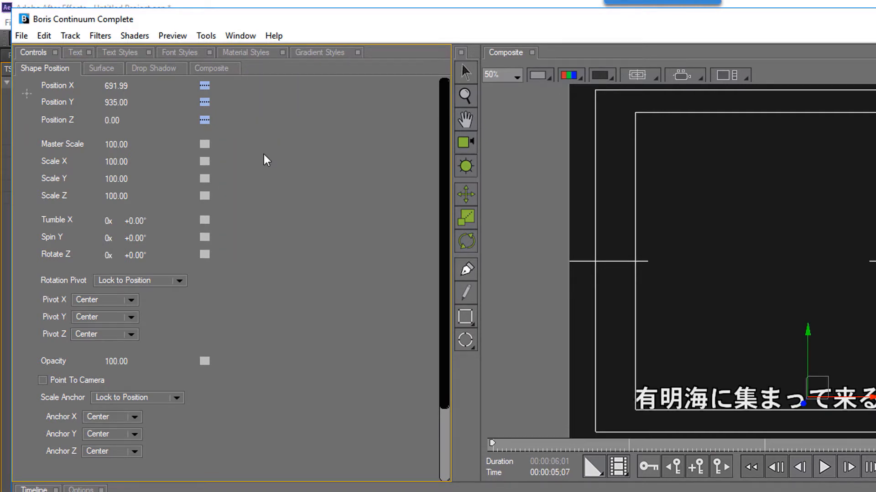
# - Set the title's position interpolation to Hold
pyautogui.click(204, 85)
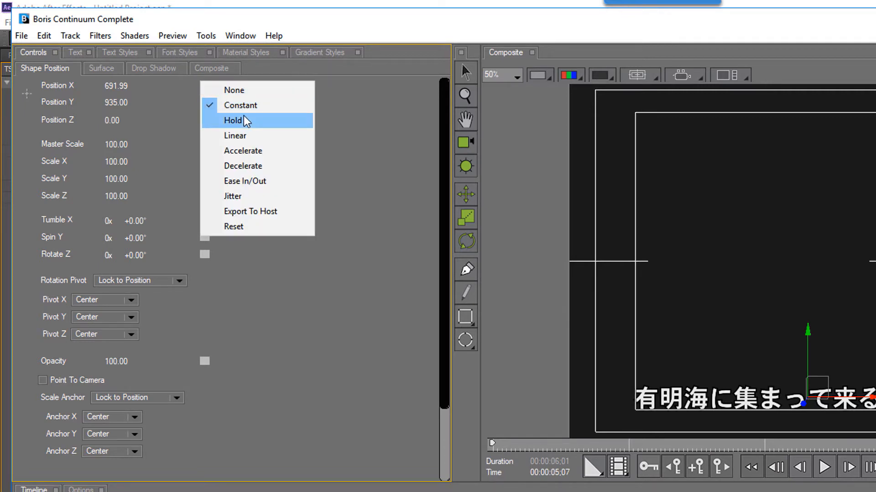
pyautogui.click(375, 99)
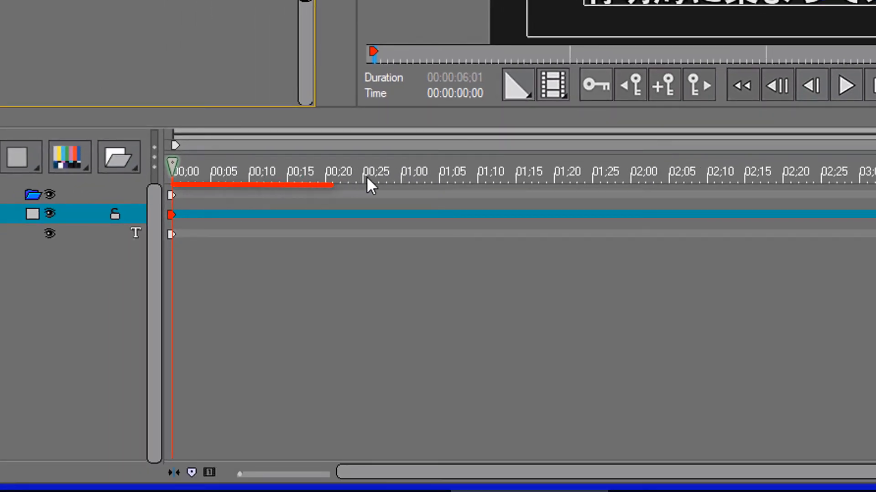
# - At the first frame, set the title's opacity to 0 with Linear interpolation
pyautogui.moveTo(367, 179)
pyautogui.mouseDown()
pyautogui.moveTo(510, 189)
pyautogui.moveTo(517, 180)
pyautogui.mouseUp()
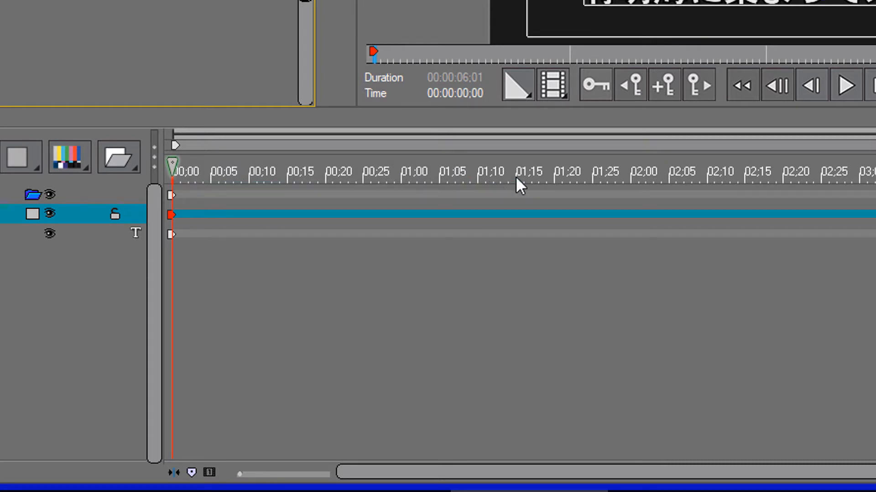
pyautogui.moveTo(516, 178); pyautogui.dragTo(763, 183)
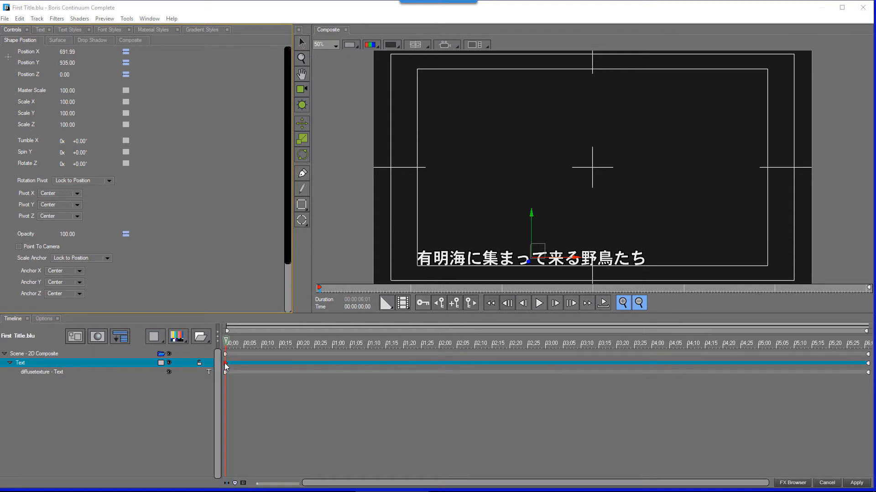
pyautogui.click(74, 234)
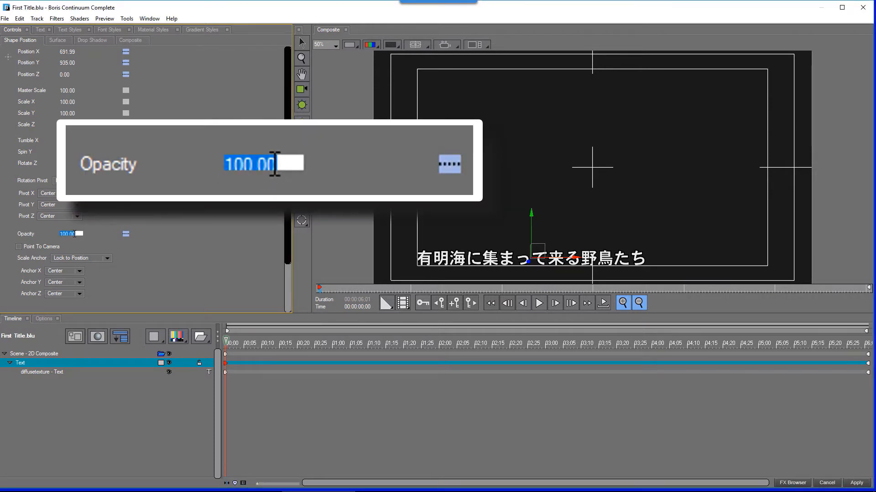
pyautogui.write('0')
pyautogui.press('Return')
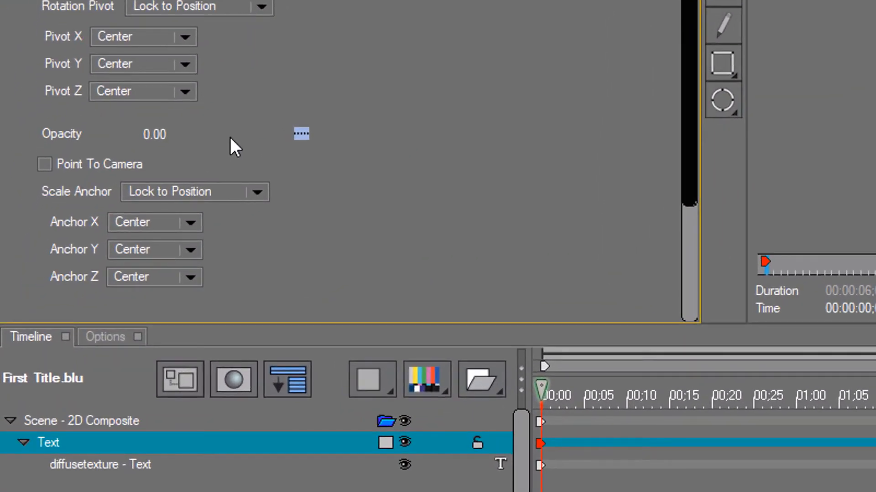
pyautogui.click(301, 133)
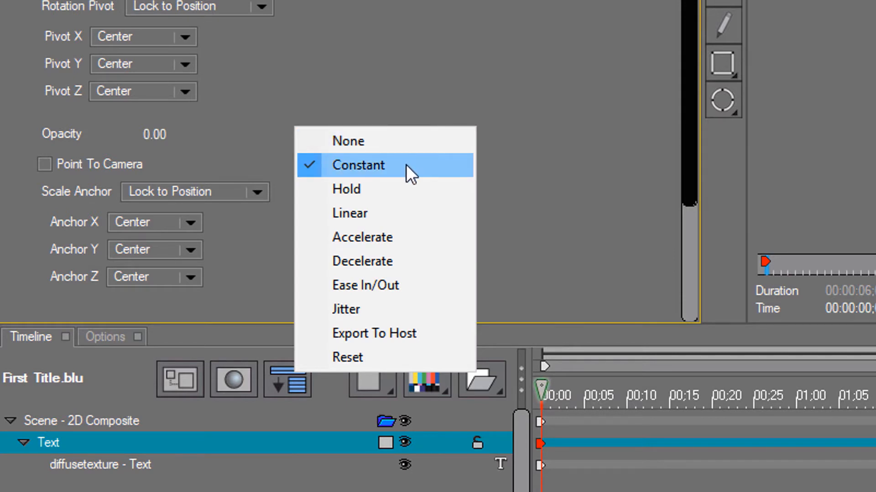
pyautogui.click(382, 215)
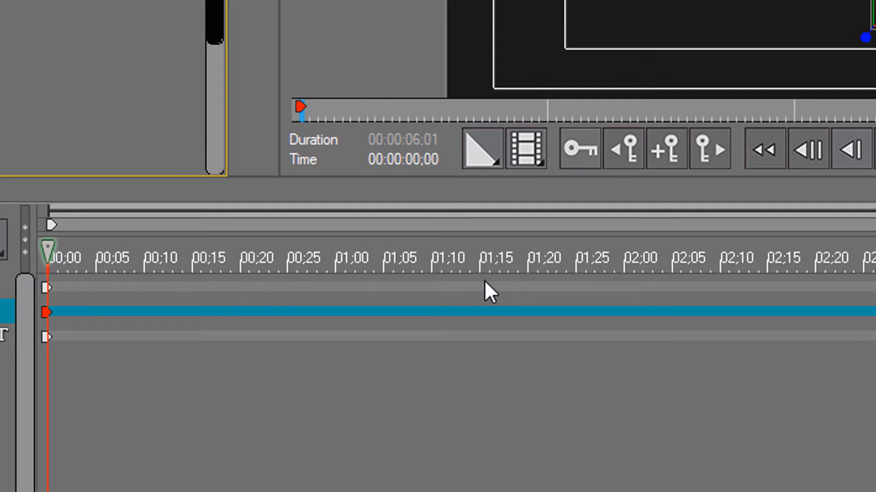
# - At 00:00:01;15, add an opacity keyframe of 100 and set its interpolation to Hold
pyautogui.click(424, 160)
pyautogui.write('11')
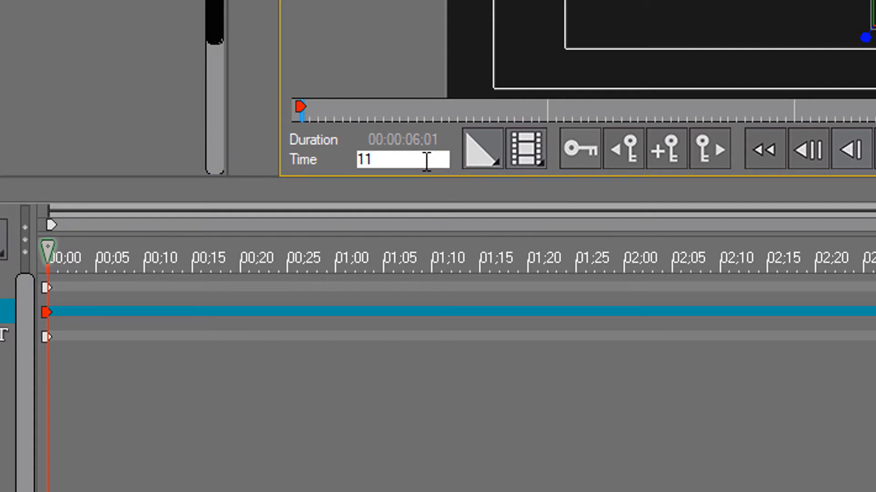
pyautogui.write('5')
pyautogui.press('Return')
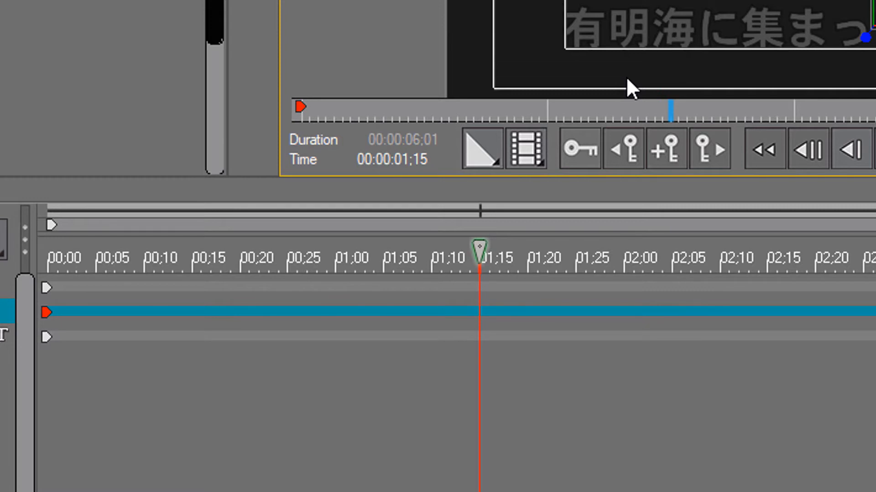
pyautogui.hotkey('ctrl', 'n')
pyautogui.hotkey('ctrl', 'n')
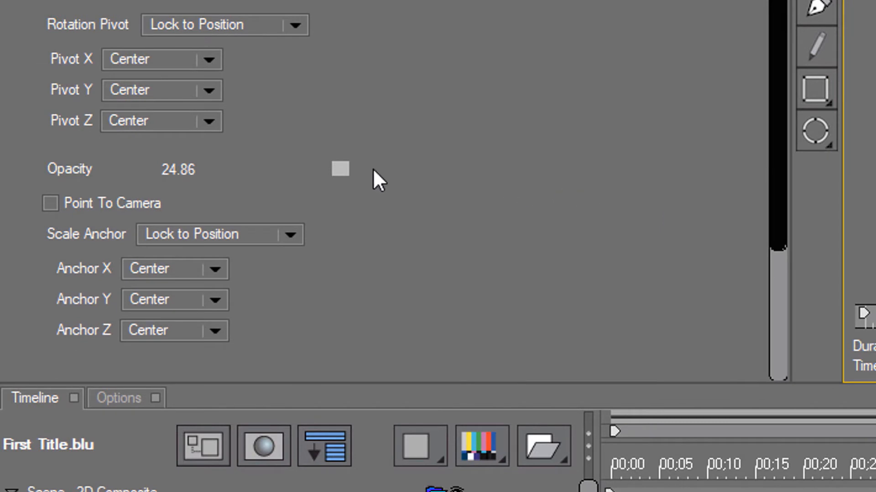
pyautogui.click(188, 168)
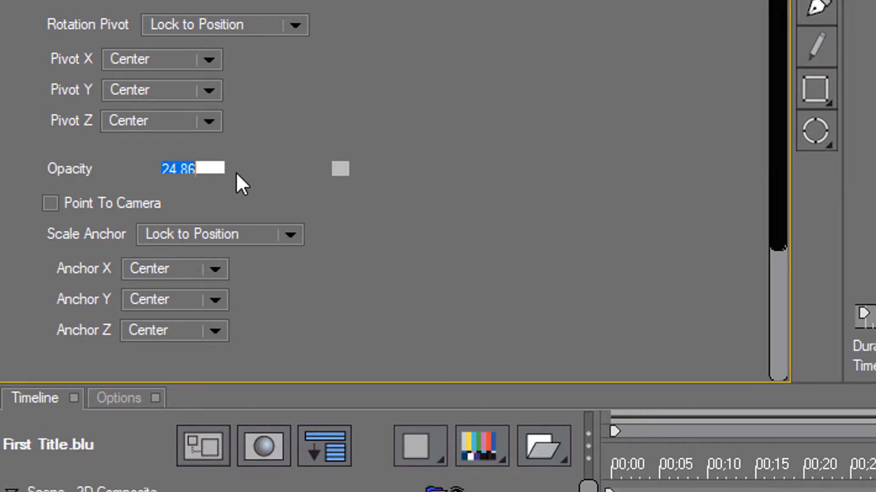
pyautogui.write('100')
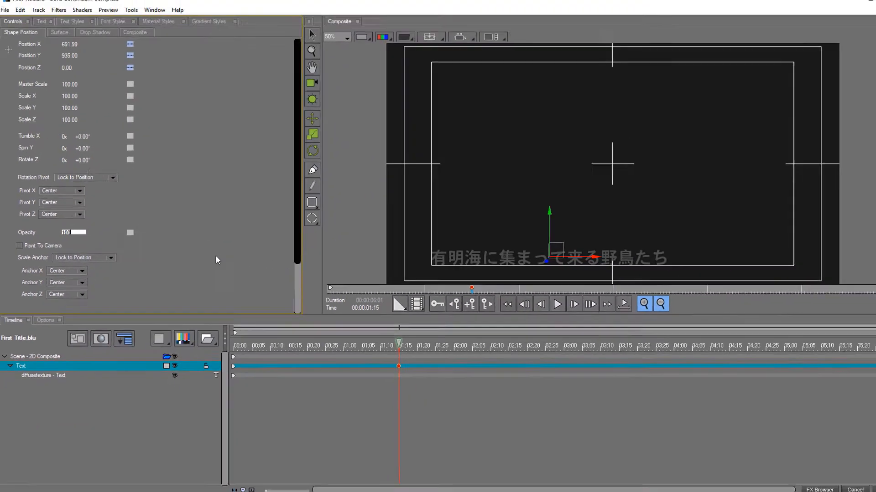
pyautogui.press('Return')
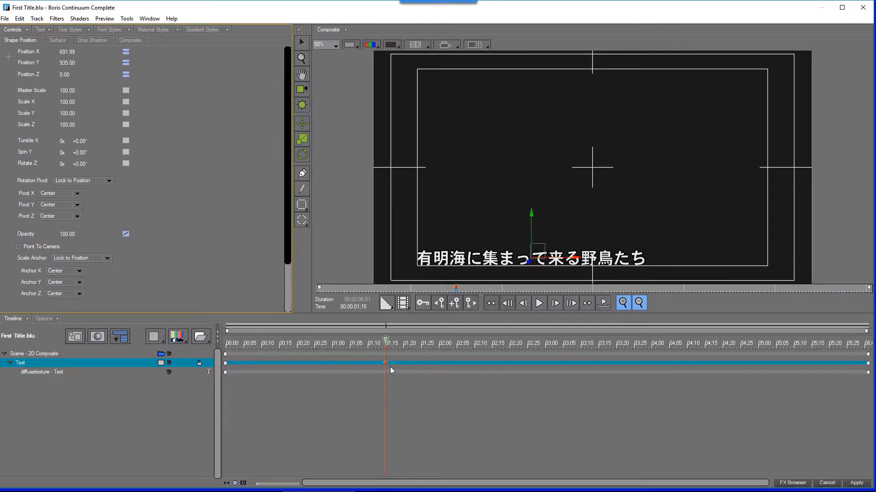
pyautogui.click(126, 233)
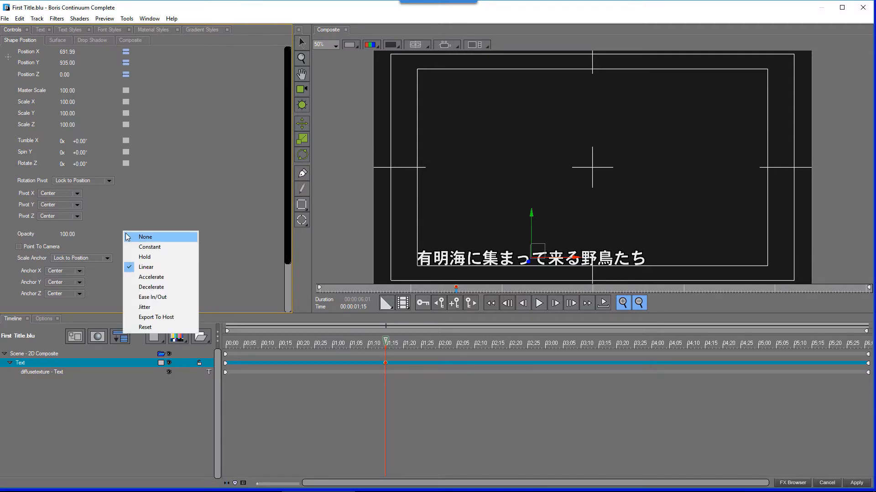
pyautogui.click(154, 259)
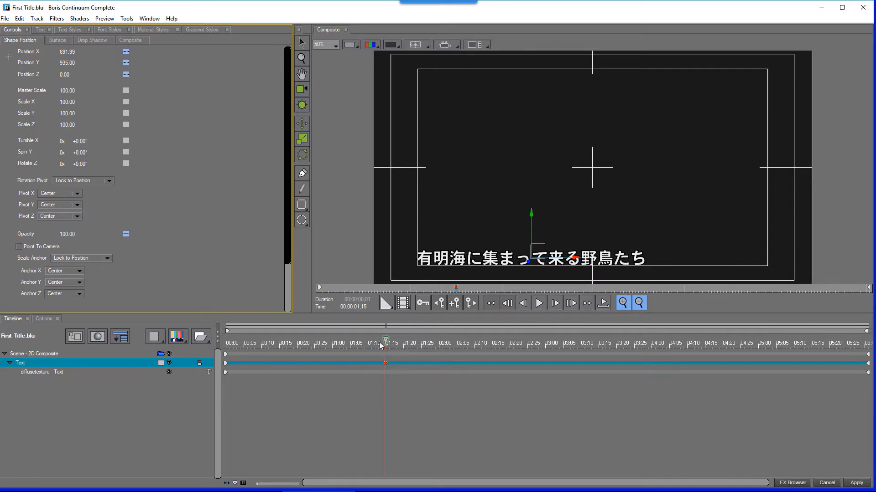
# - Add an opacity keyframe with Linear interpolation at 00:00:04;15
pyautogui.moveTo(385, 342); pyautogui.dragTo(706, 373)
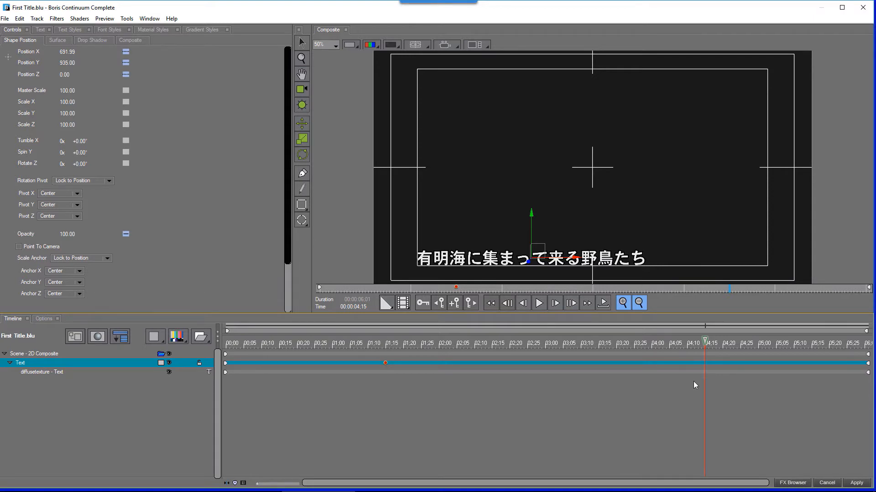
pyautogui.hotkey('ctrl', 'n')
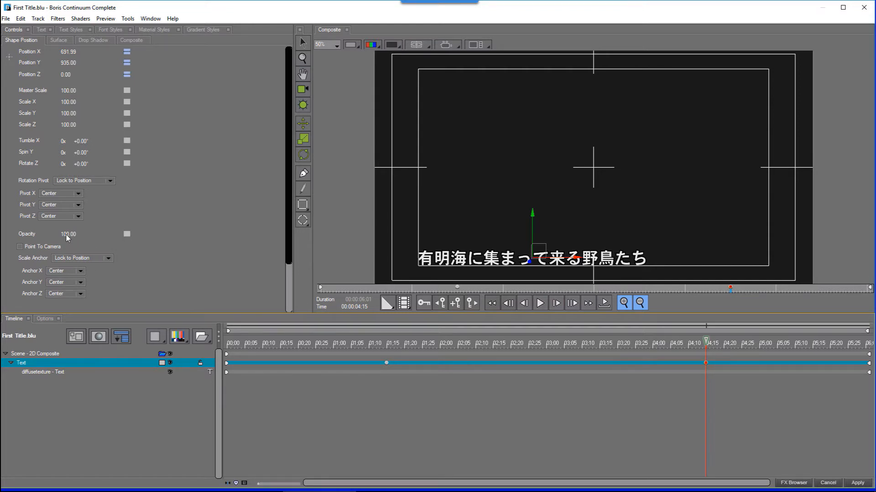
pyautogui.click(127, 233)
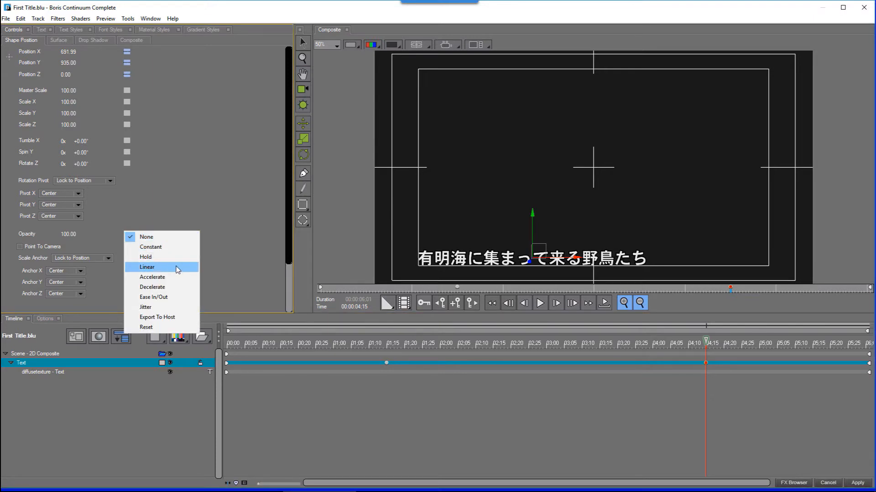
pyautogui.click(177, 269)
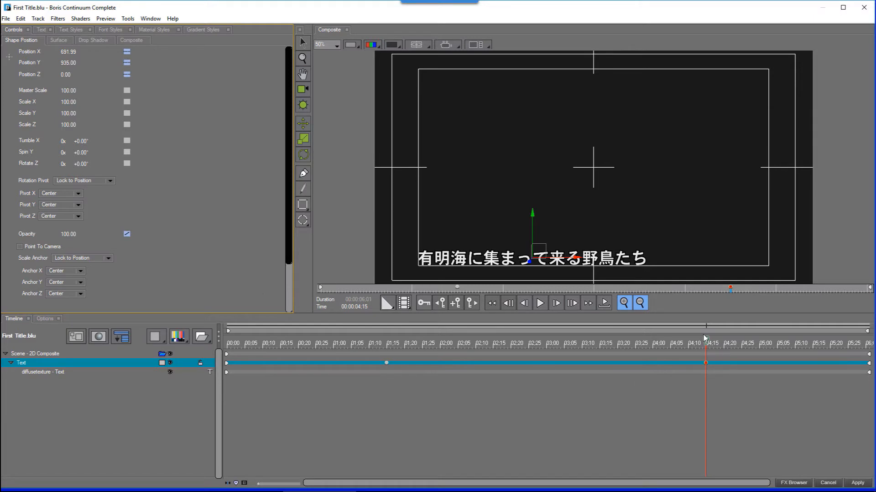
# - At the last frame of the timeline, set the title's opacity to 0
pyautogui.click(870, 367)
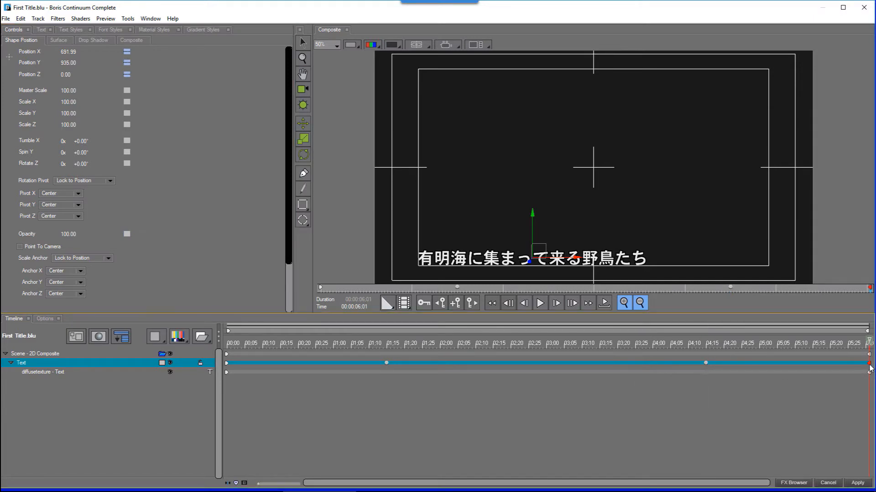
pyautogui.click(67, 234)
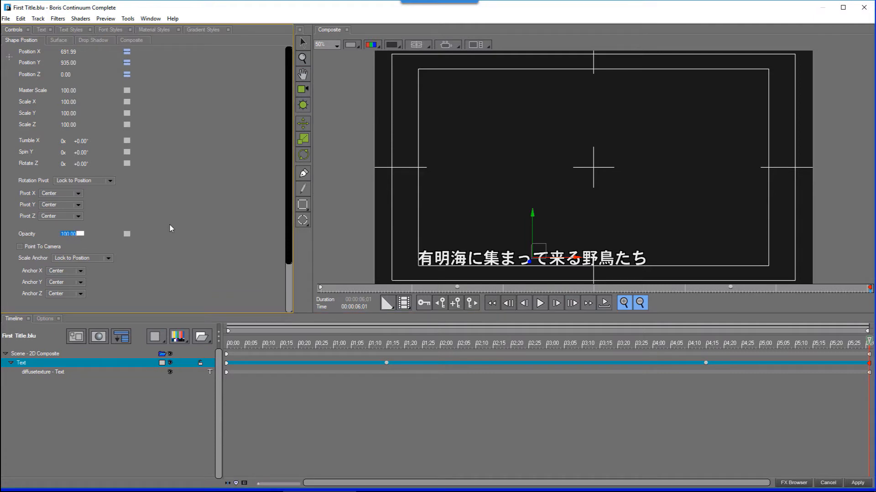
pyautogui.write('0')
pyautogui.press('Return')
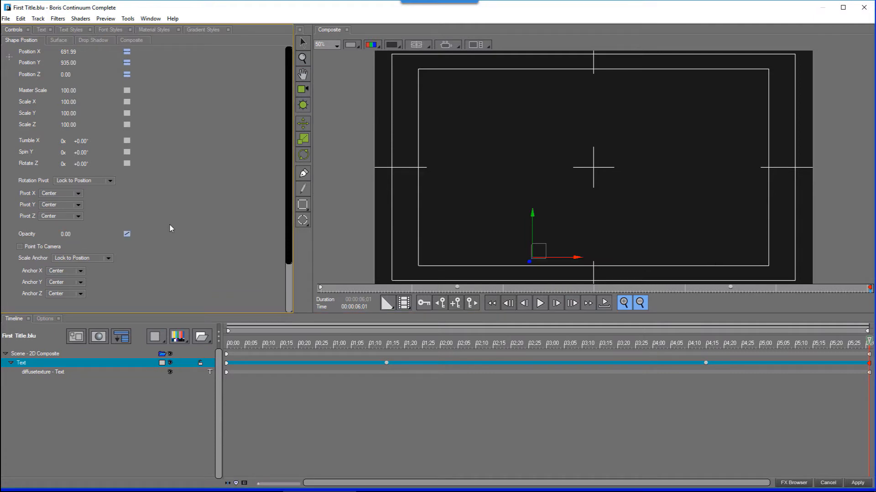
# - Scrub through and play back the title's fade animation
pyautogui.moveTo(263, 349); pyautogui.dragTo(414, 347)
pyautogui.press('space')
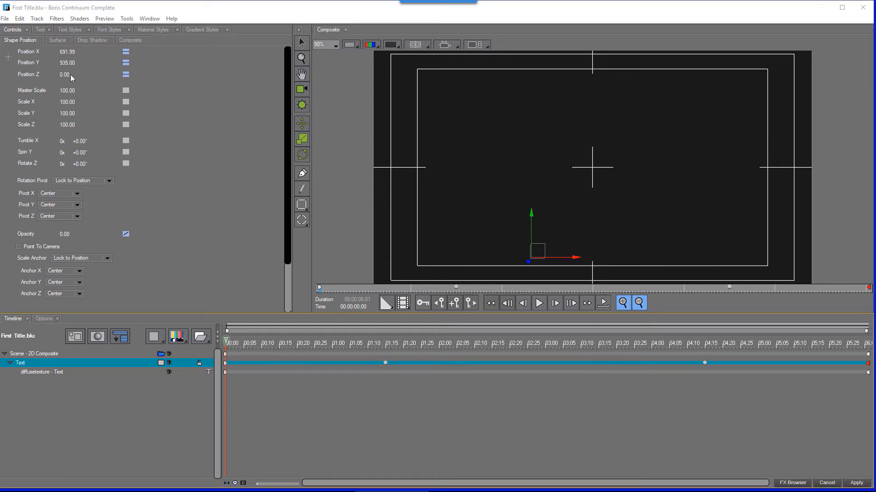
# - Save the project as Ariake single.blu in the SAVED PROJECTS folder
pyautogui.click(7, 20)
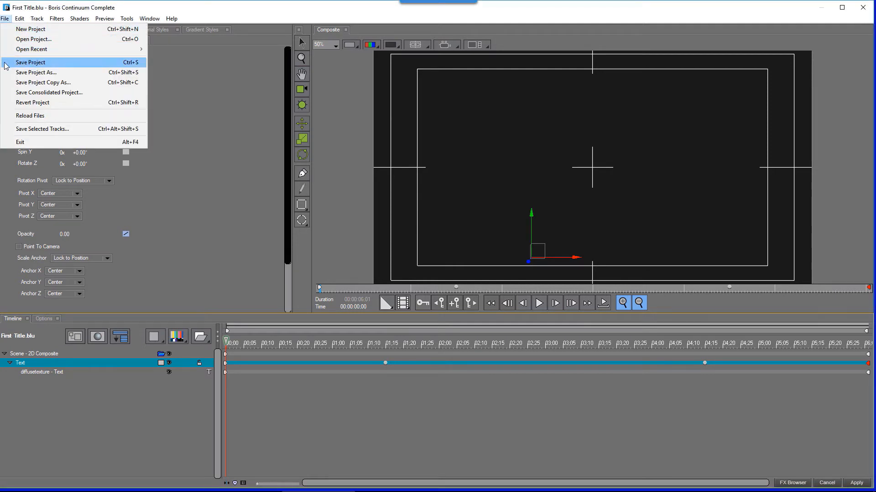
pyautogui.click(60, 73)
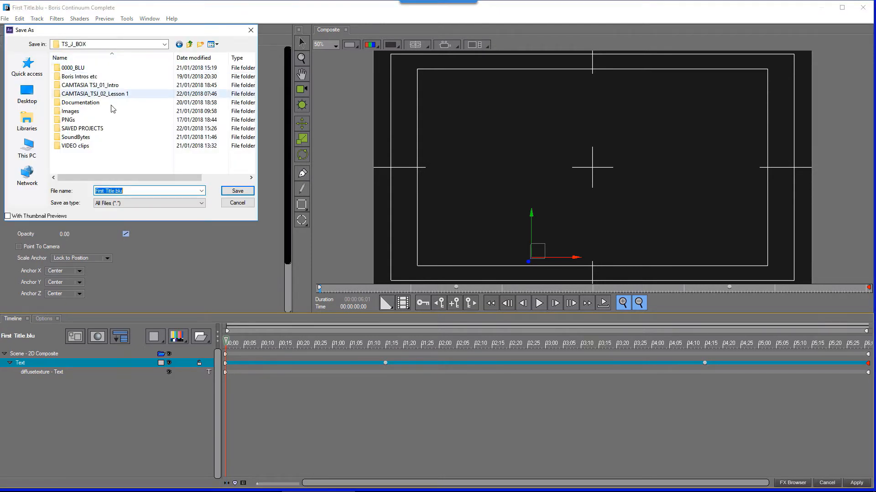
pyautogui.doubleClick(57, 131)
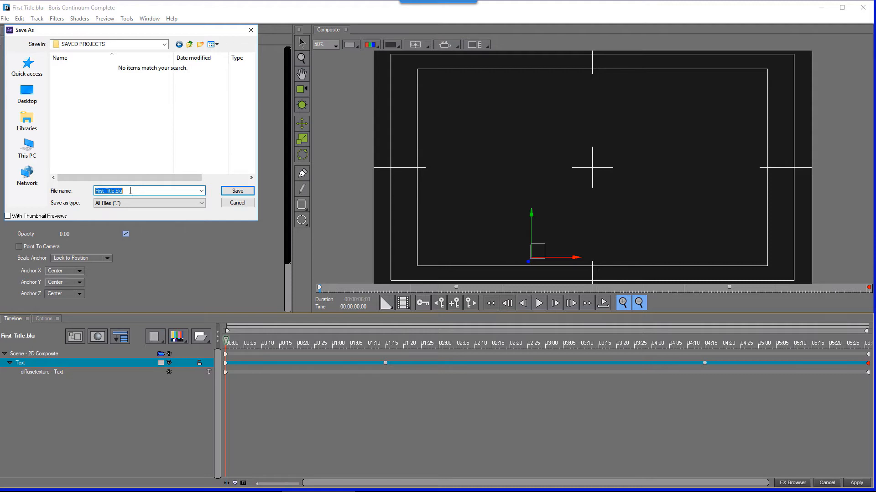
pyautogui.write('Ariake single')
pyautogui.click(238, 191)
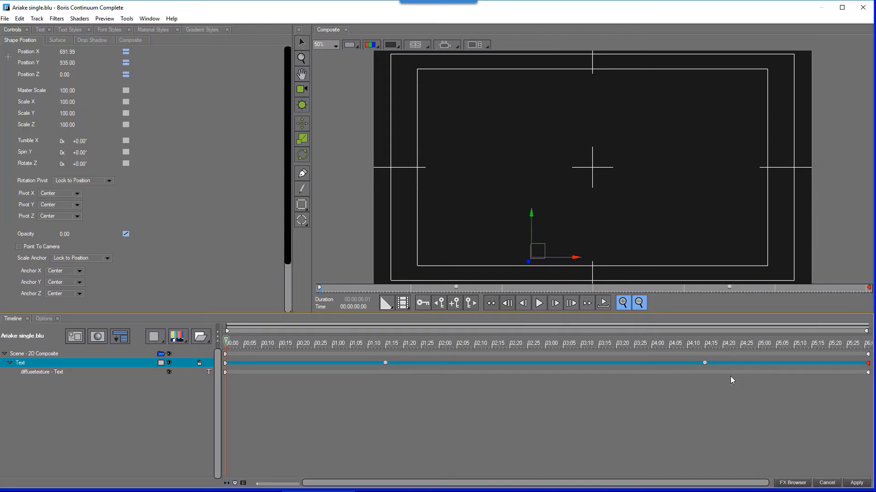
# - Apply the title to the After Effects composition and preview it along the timeline
pyautogui.click(857, 484)
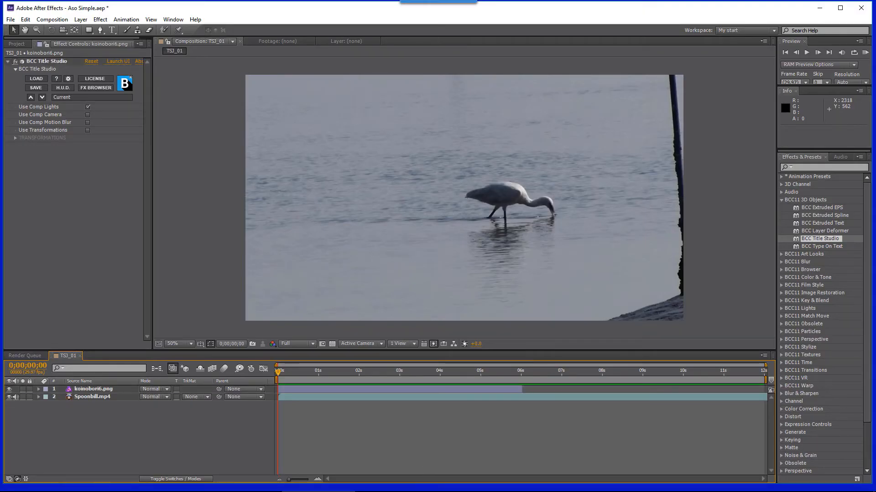
pyautogui.press('space')
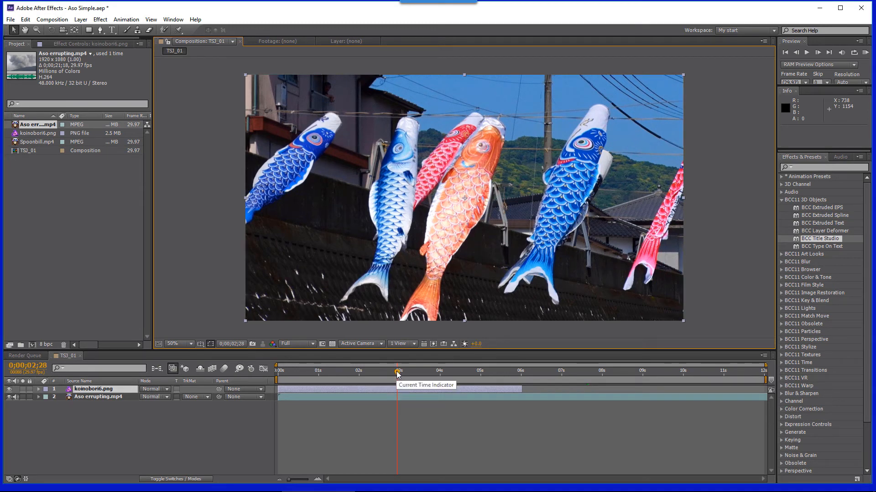
pyautogui.moveTo(400, 373); pyautogui.dragTo(656, 401)
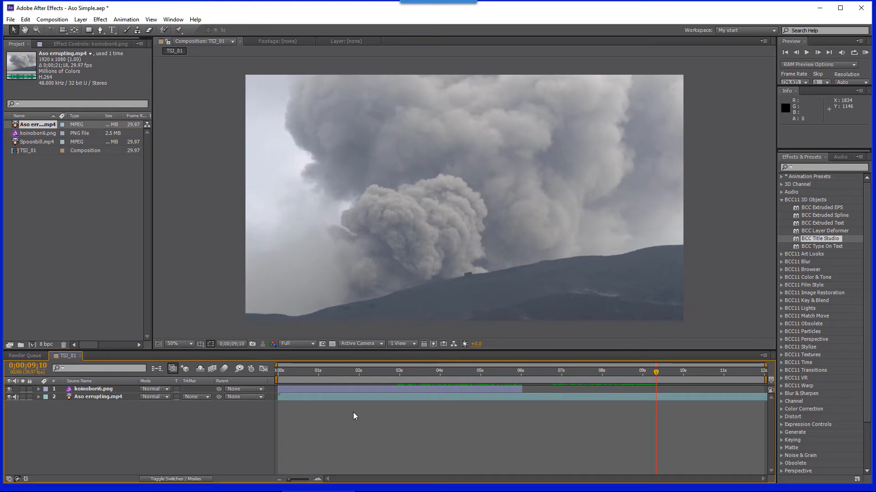
pyautogui.click(394, 371)
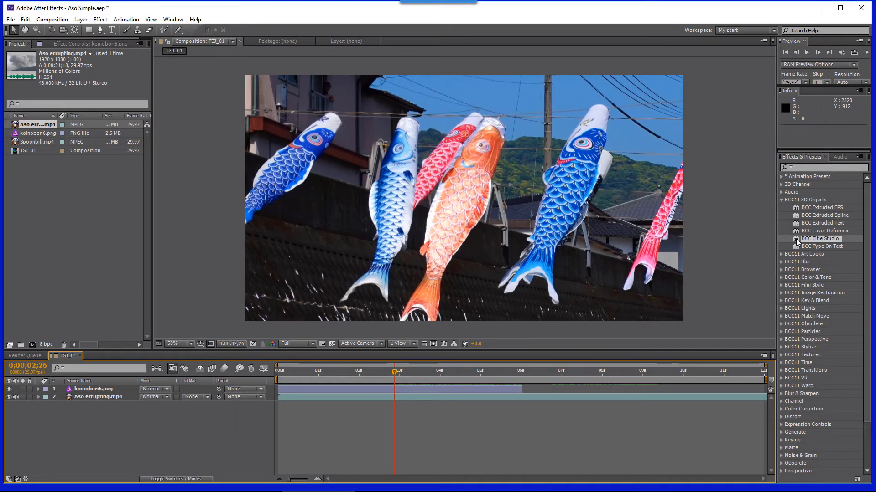
# - Apply BCC Title Studio to the koinobori6.png layer at 00:00:02;26 and launch its editor
pyautogui.moveTo(794, 261); pyautogui.dragTo(403, 391)
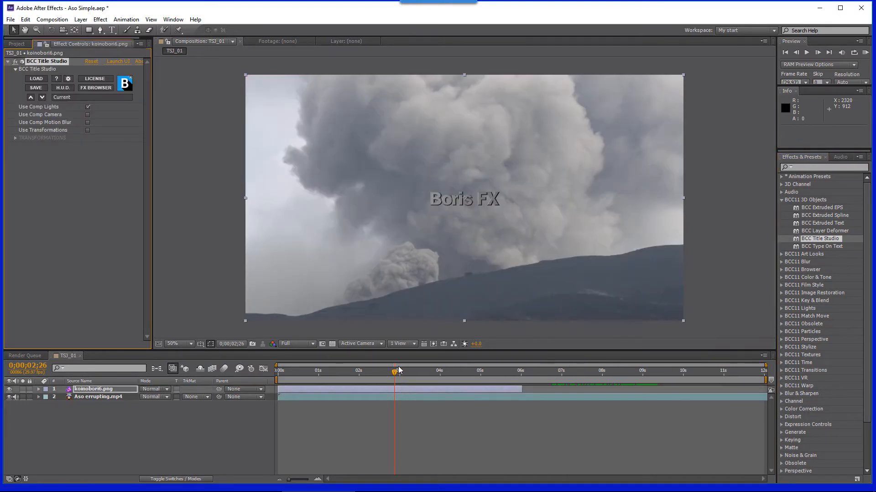
pyautogui.click(122, 62)
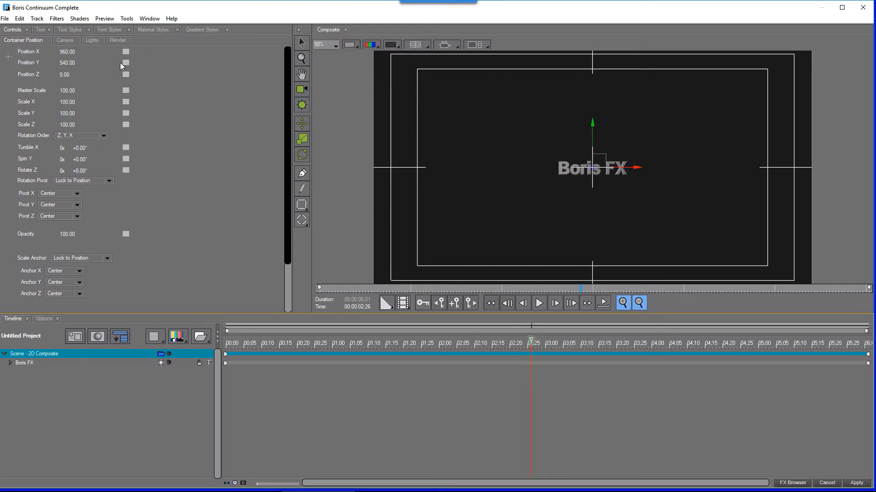
# - Open the recent project Ariake single.blu
pyautogui.click(5, 18)
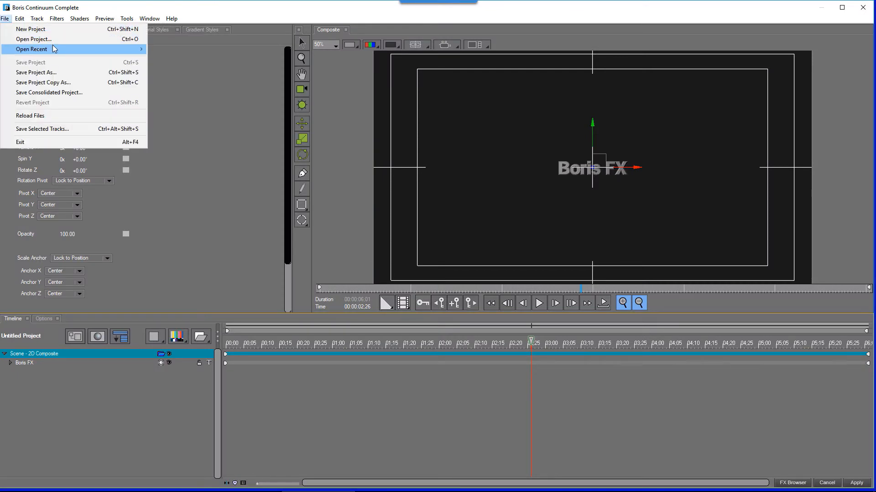
pyautogui.moveTo(57, 49)
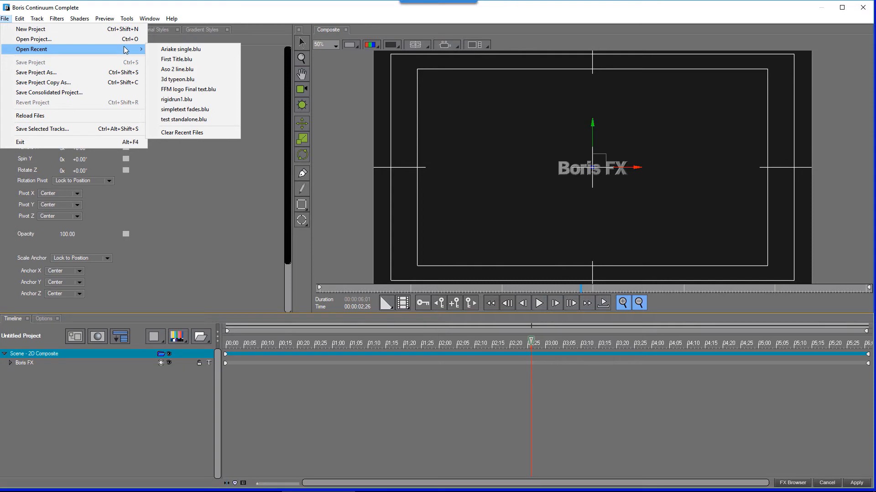
pyautogui.click(182, 51)
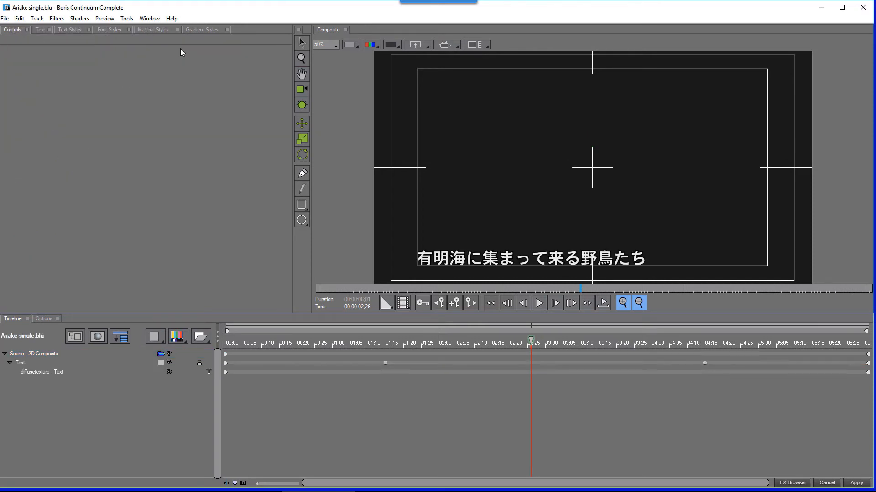
# - Replace the title's text with この10年間の阿蘇山の噴火 copied from the Notepad file, and apply it
pyautogui.click(22, 365)
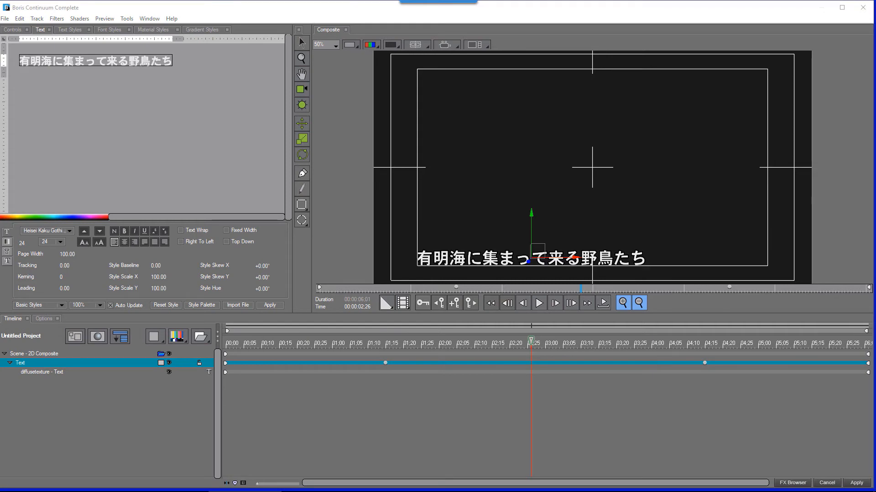
pyautogui.moveTo(875, 98); pyautogui.dragTo(252, 98)
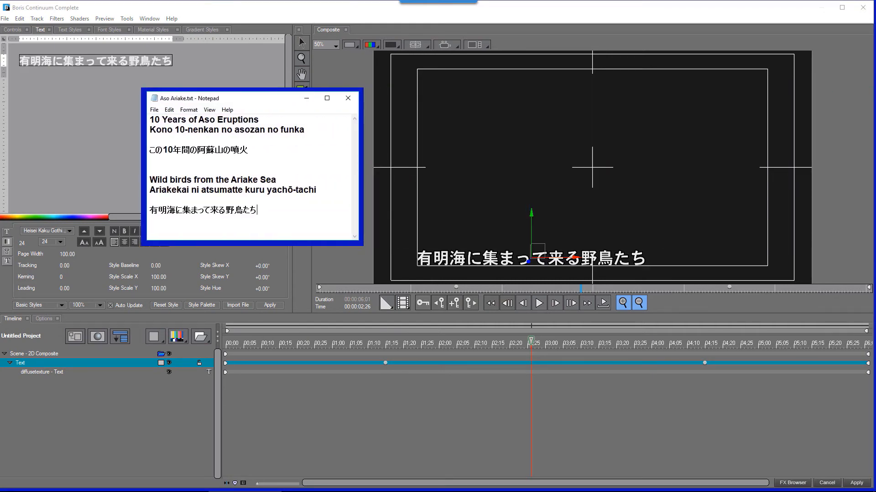
pyautogui.moveTo(150, 150); pyautogui.dragTo(250, 152)
pyautogui.hotkey('ctrl', 'c')
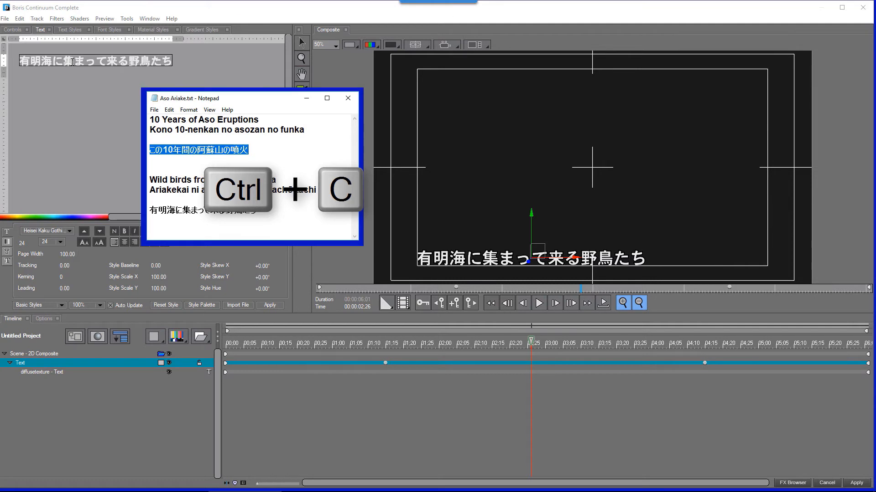
pyautogui.tripleClick(154, 59)
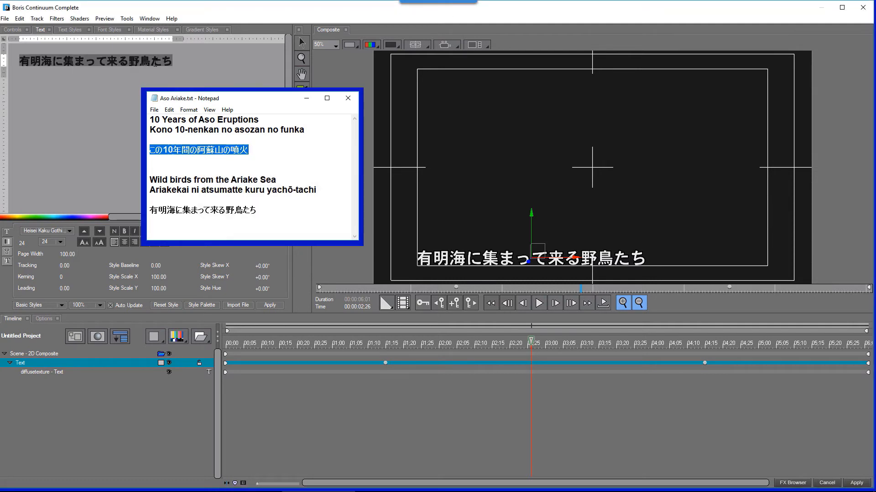
pyautogui.hotkey('ctrl', 'v')
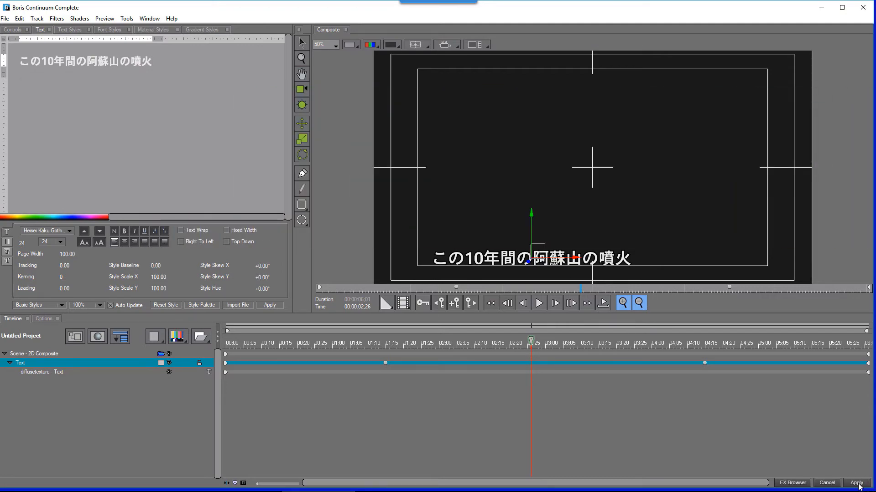
pyautogui.click(857, 484)
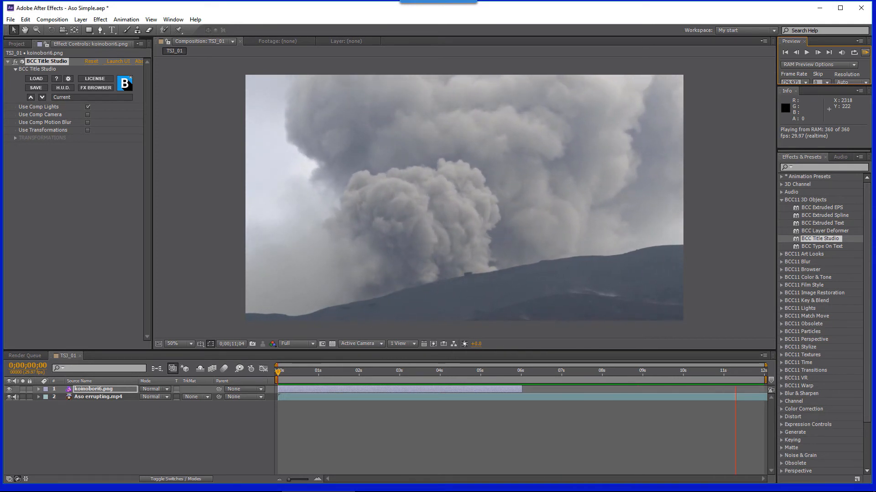
# - Preview the title, reopen the Title Studio editor, and duplicate the Text track
pyautogui.press('space')
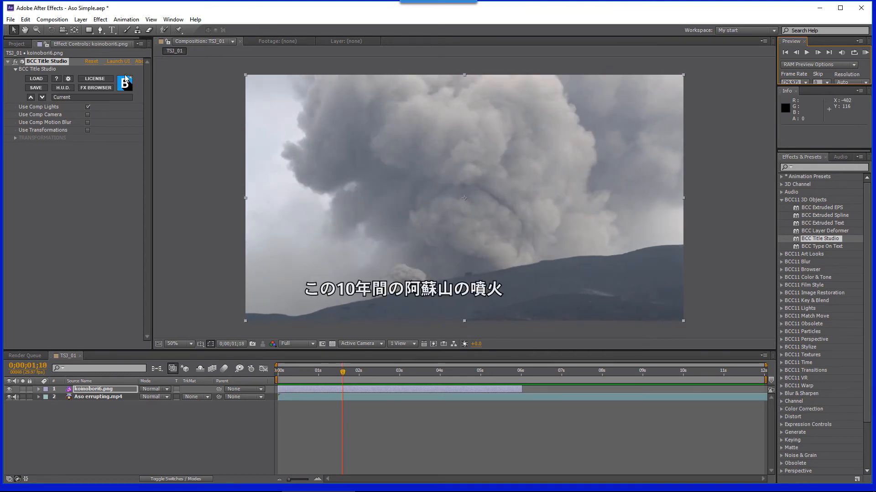
pyautogui.click(119, 62)
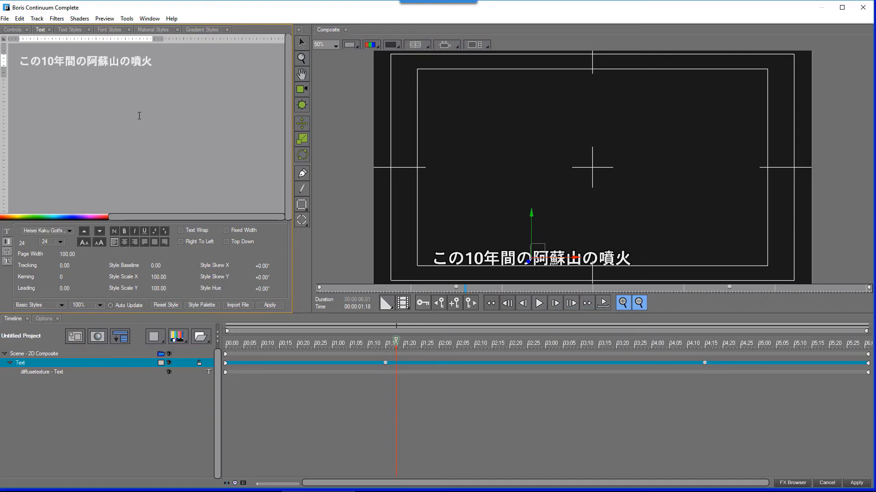
pyautogui.click(10, 364)
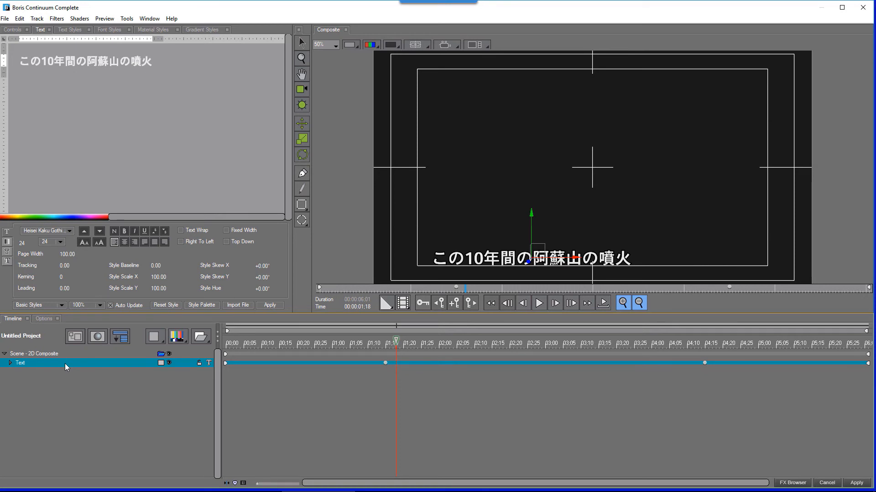
pyautogui.hotkey('ctrl', 'd')
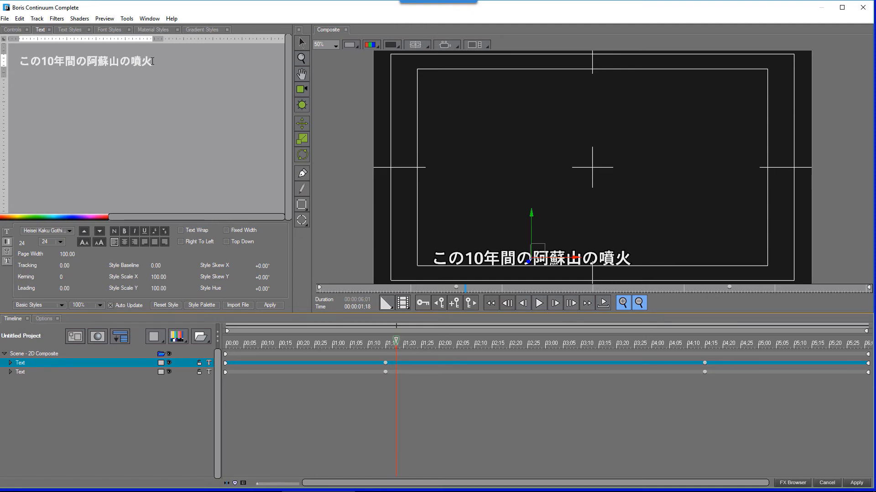
# - Replace the duplicated track's text with "10 Years of Aso Eruptions"
pyautogui.moveTo(153, 61); pyautogui.dragTo(1, 66)
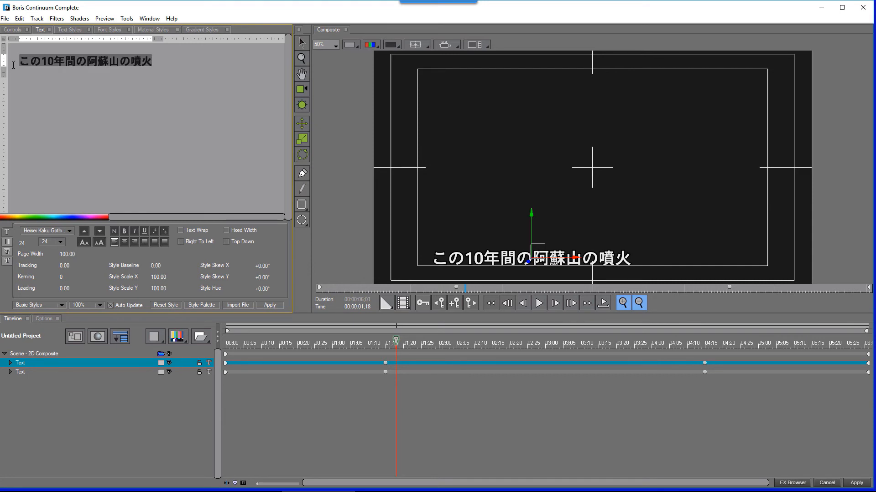
pyautogui.press('Delete')
pyautogui.write('1')
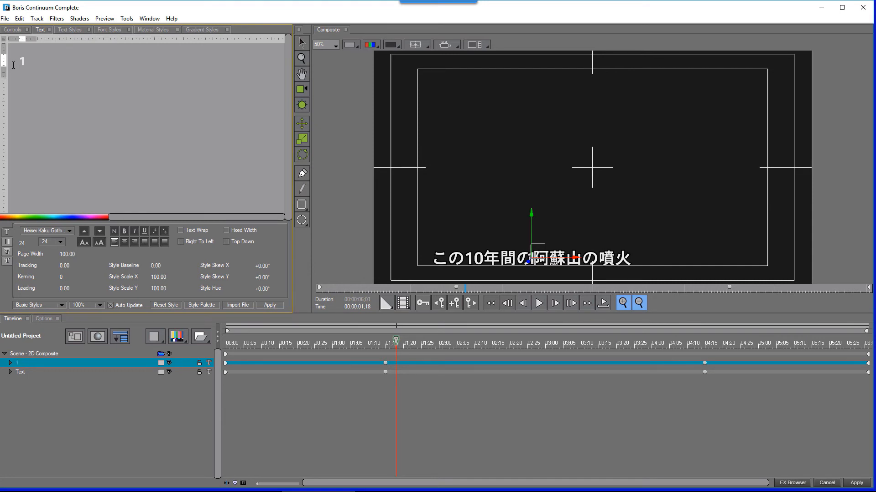
pyautogui.write('0 Years o')
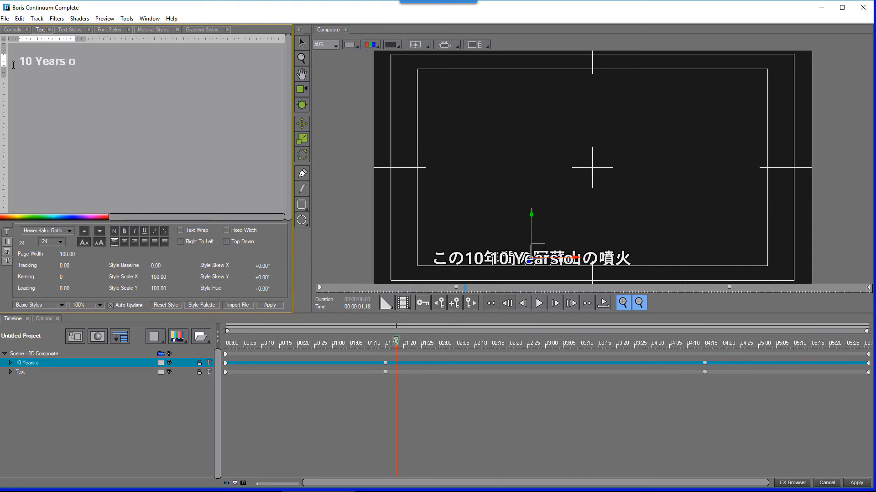
pyautogui.write('f Aso Erup')
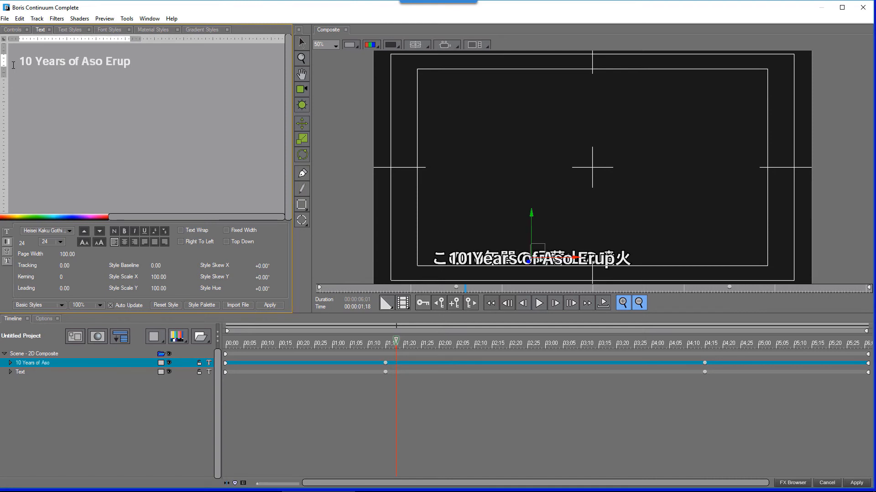
pyautogui.write('tions')
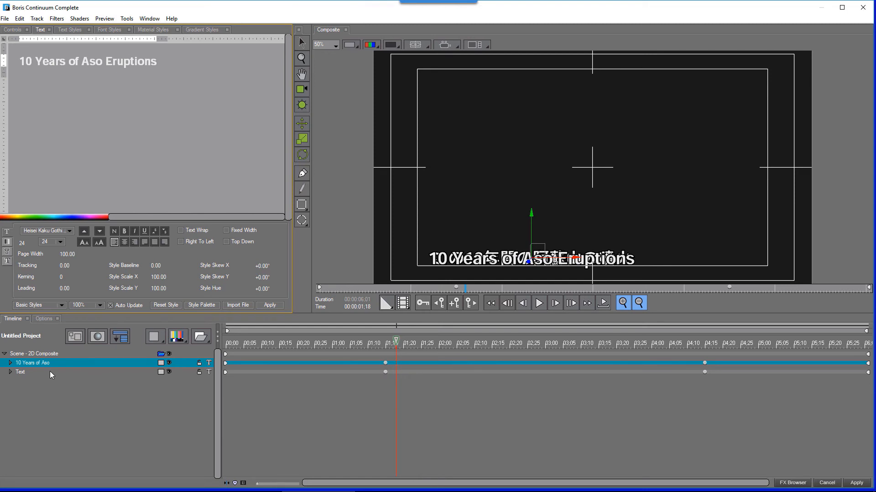
# - Move the Japanese title line up above the English line and return to the first frame
pyautogui.click(50, 371)
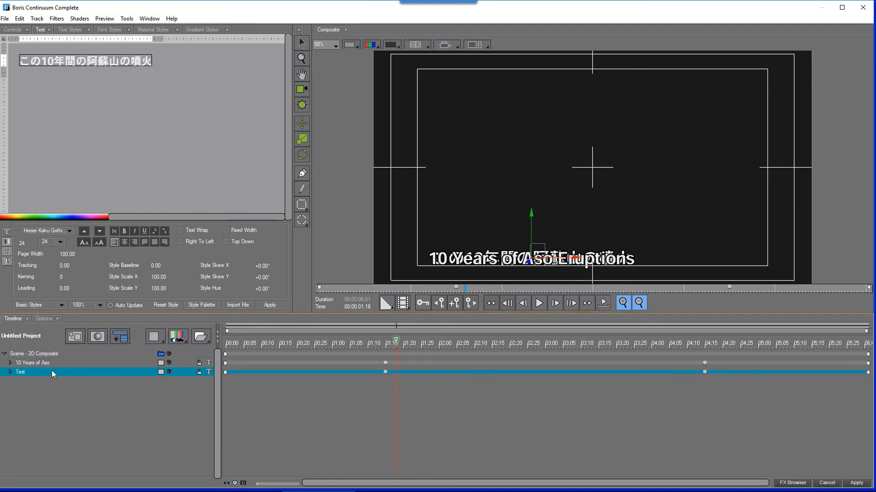
pyautogui.click(530, 230)
pyautogui.moveTo(533, 234); pyautogui.dragTo(534, 211)
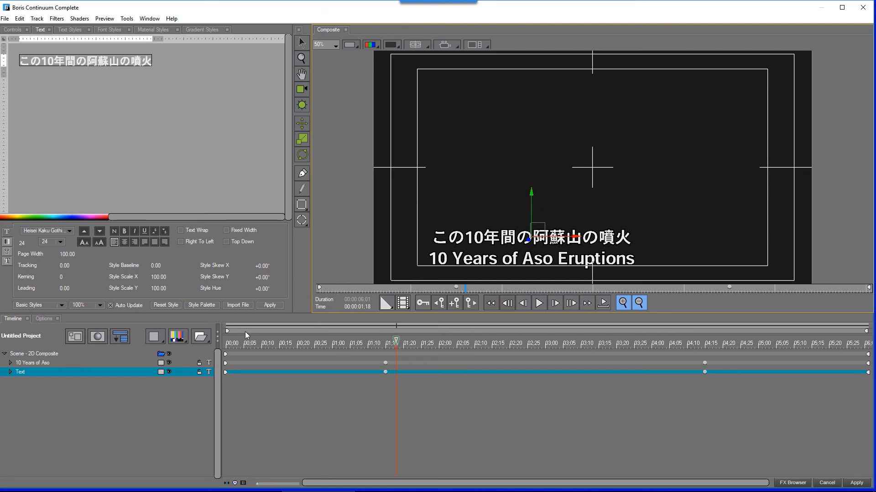
pyautogui.moveTo(288, 344); pyautogui.dragTo(183, 355)
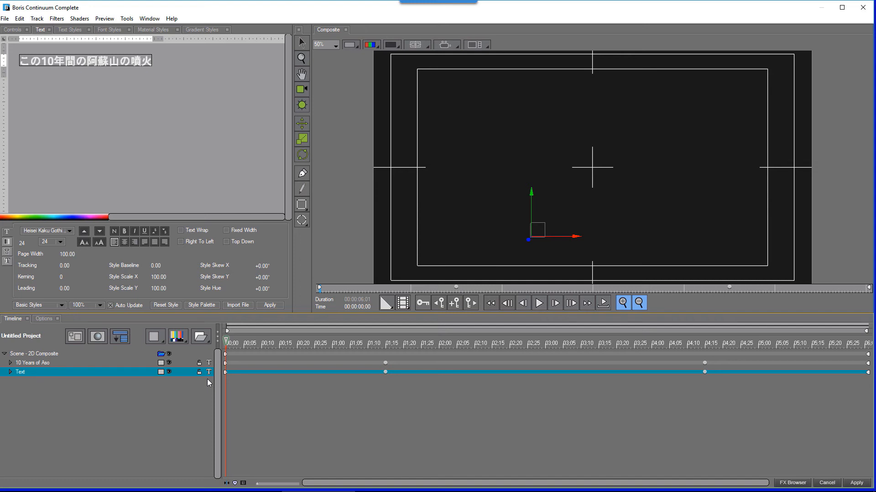
# - Shift the English line's fade-in keyframes later so the fade runs from about 1:15 to 3:00, and scrub back to the start
pyautogui.click(225, 364)
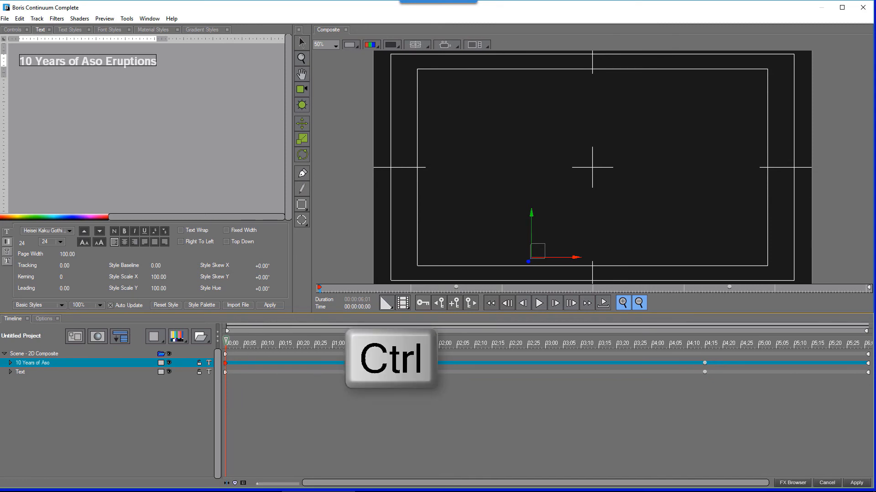
pyautogui.keyDown('ctrl'); pyautogui.click(385, 364); pyautogui.keyUp('ctrl')
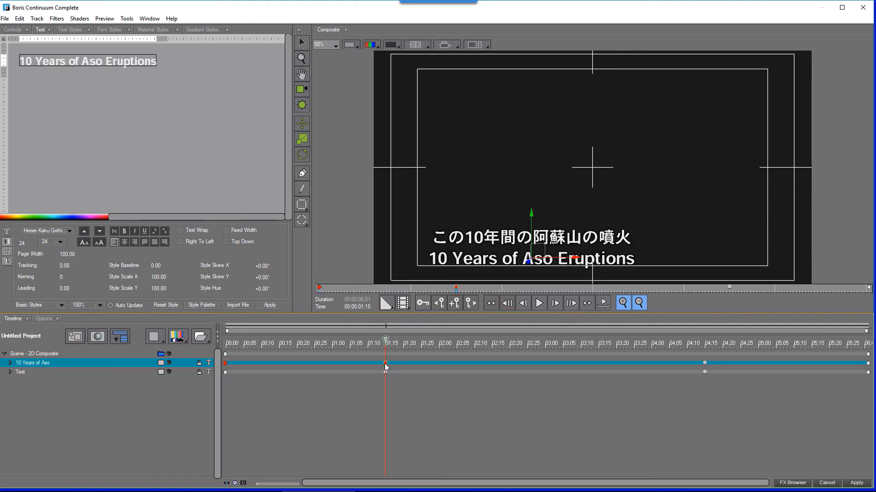
pyautogui.moveTo(386, 366); pyautogui.dragTo(546, 389)
pyautogui.click(228, 342)
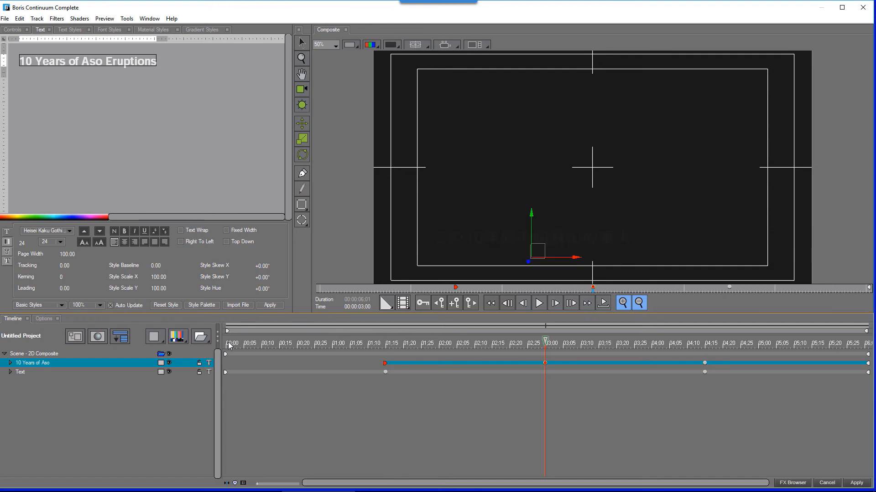
pyautogui.moveTo(230, 346); pyautogui.dragTo(541, 395)
pyautogui.moveTo(464, 393); pyautogui.dragTo(205, 374)
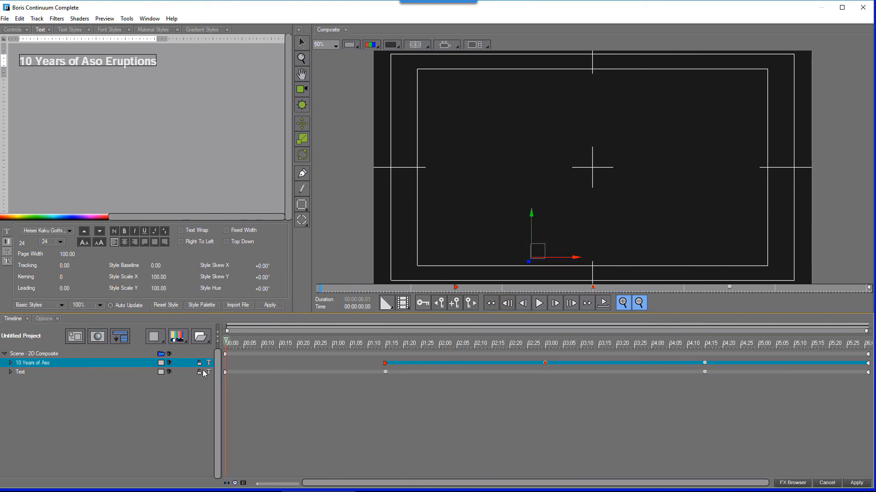
# - Save the project as As in the SAVED PROJECTS folder, and apply the title to the composition
pyautogui.click(2, 19)
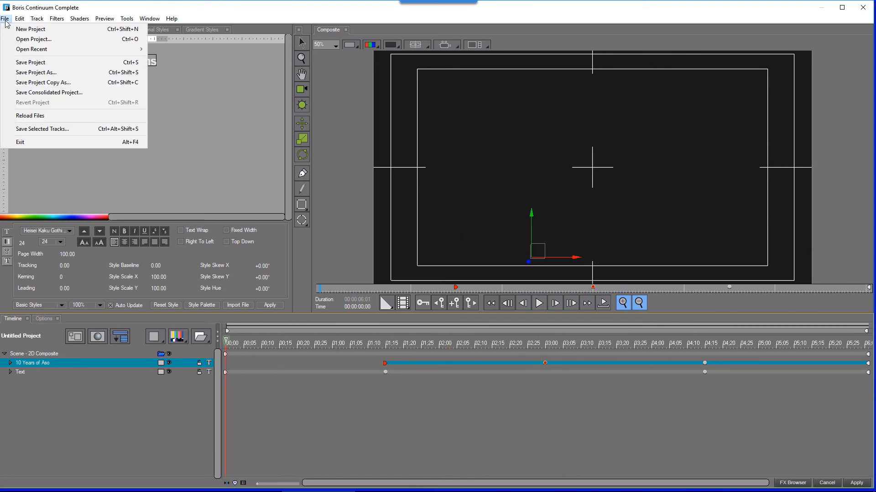
pyautogui.click(31, 74)
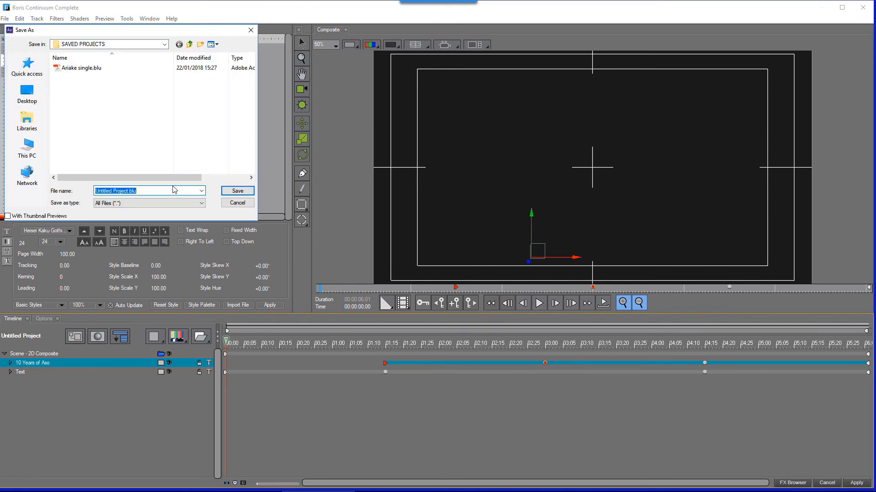
pyautogui.write('Aso doubl')
pyautogui.press('Return')
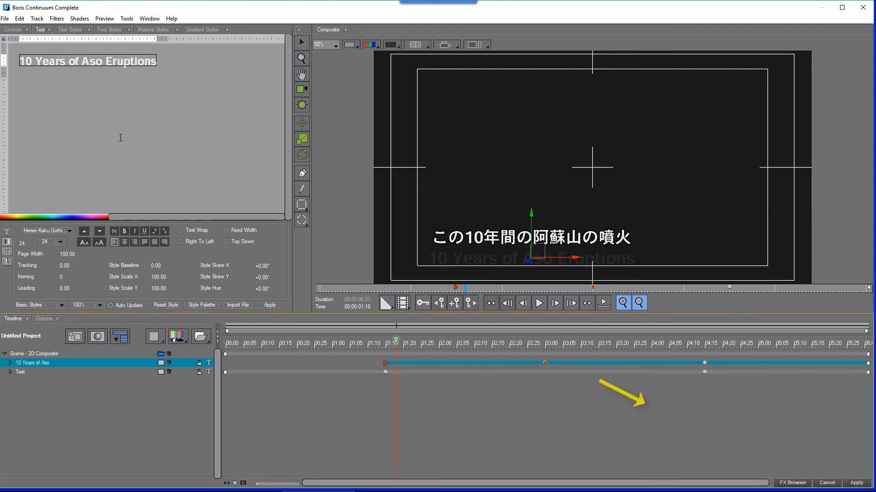
pyautogui.click(858, 483)
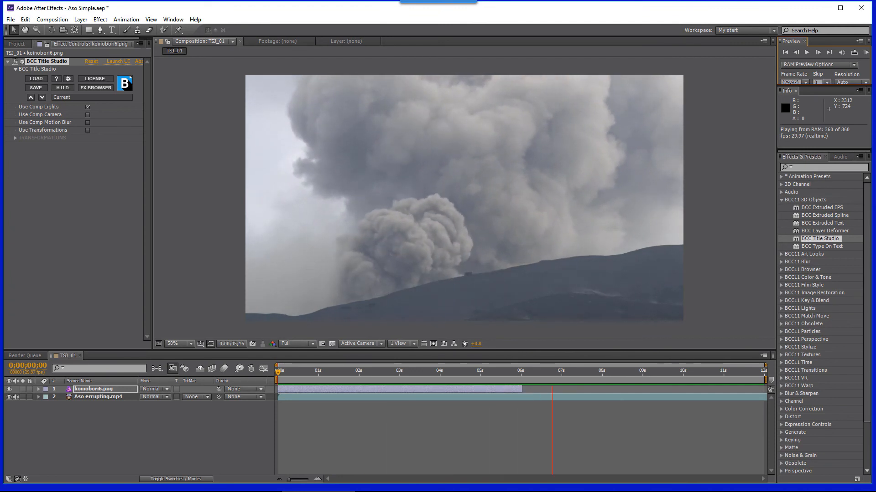
# - Preview the composition and move the title layer so it starts at about 0;00;01;28
pyautogui.press('space')
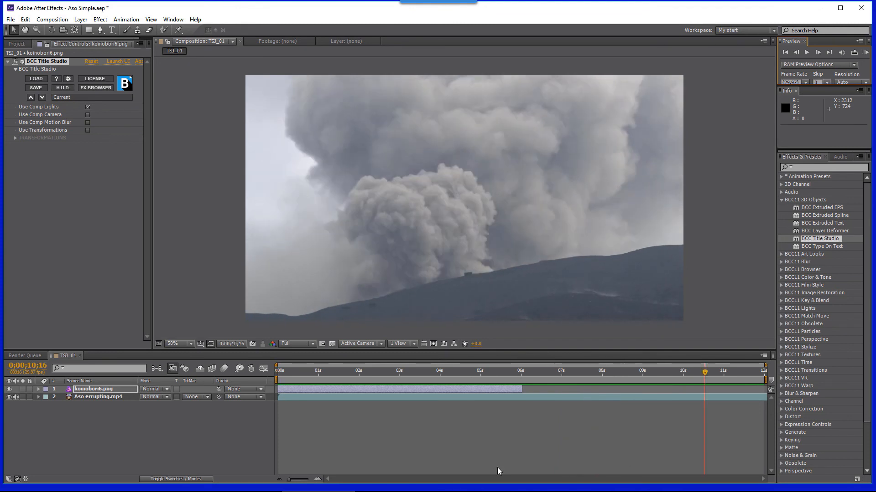
pyautogui.click(374, 390)
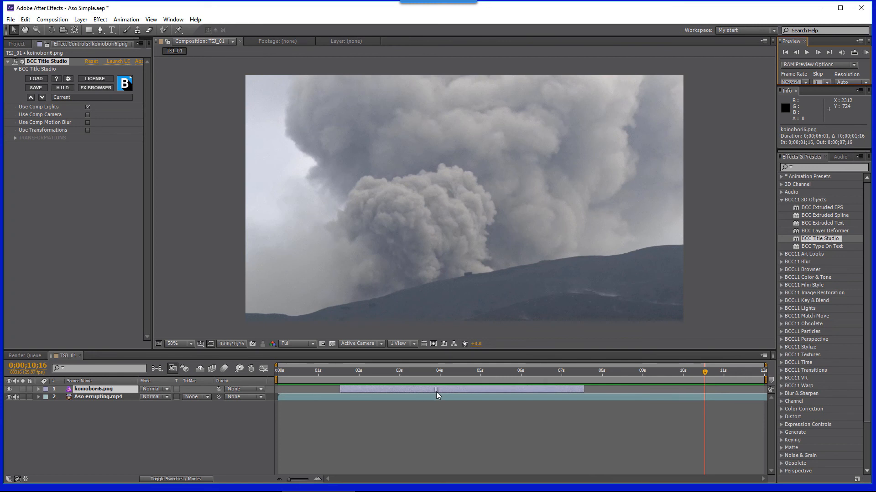
pyautogui.press('space')
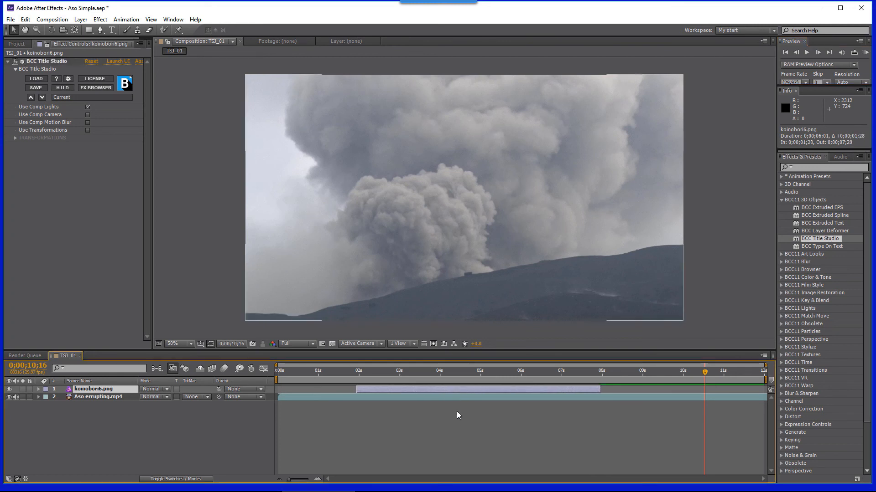